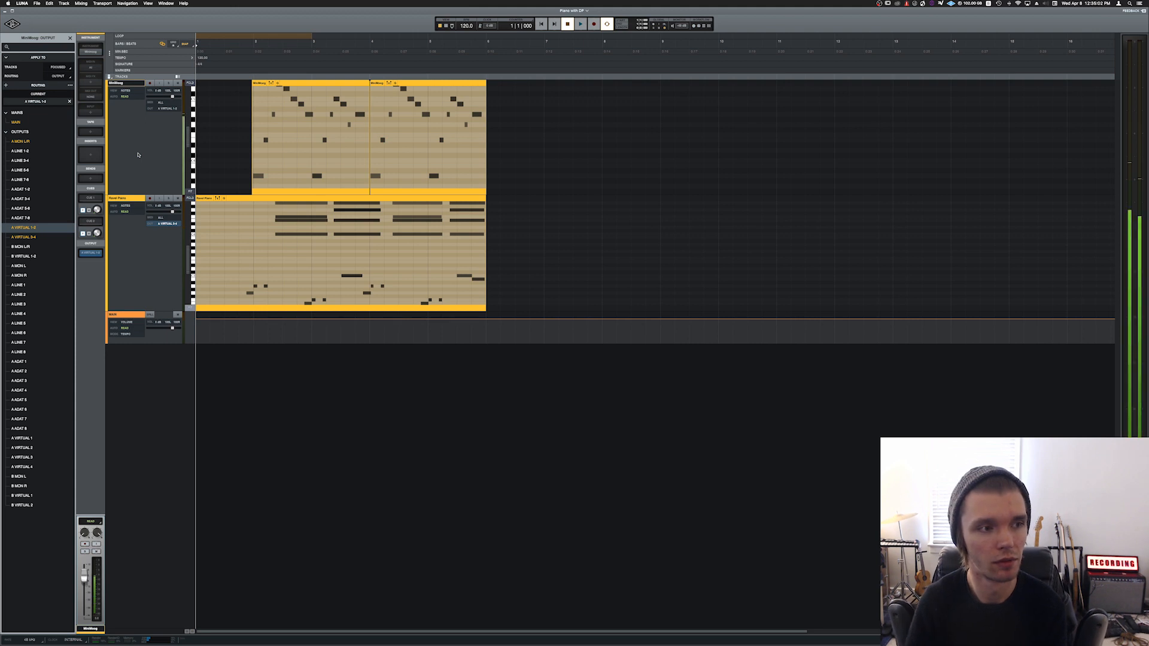
Step: Check the output routing of the Ravel Piano and MiniMoog tracks, bringing up Console alongside to view its virtual channels
left_click(120, 198)
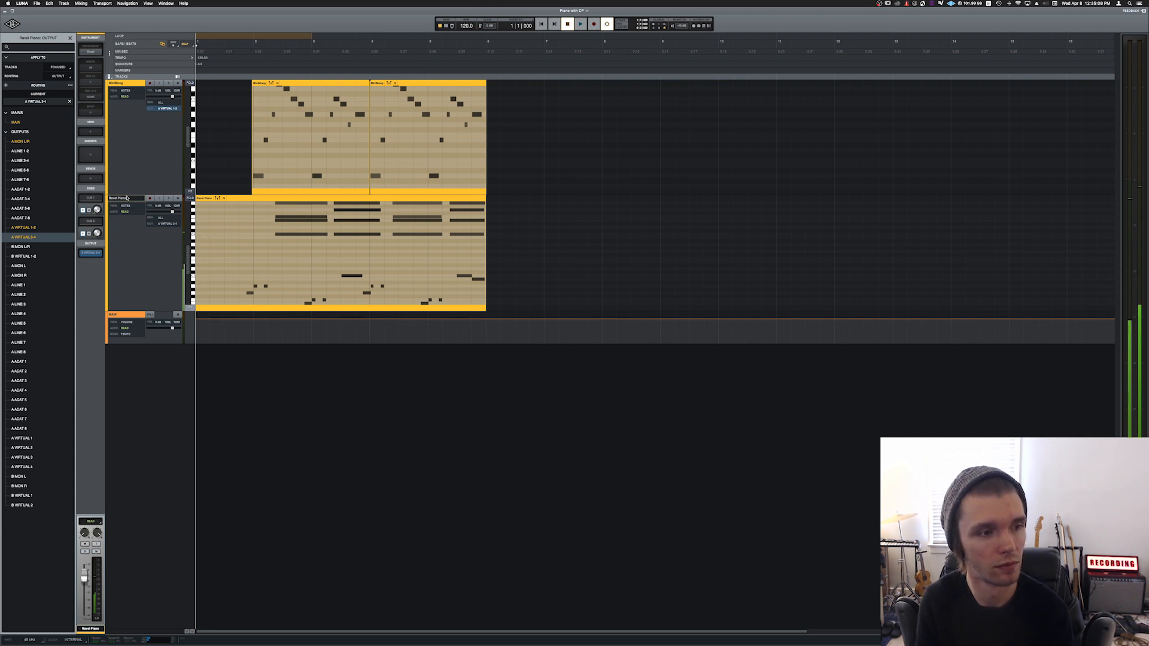
left_click(131, 85)
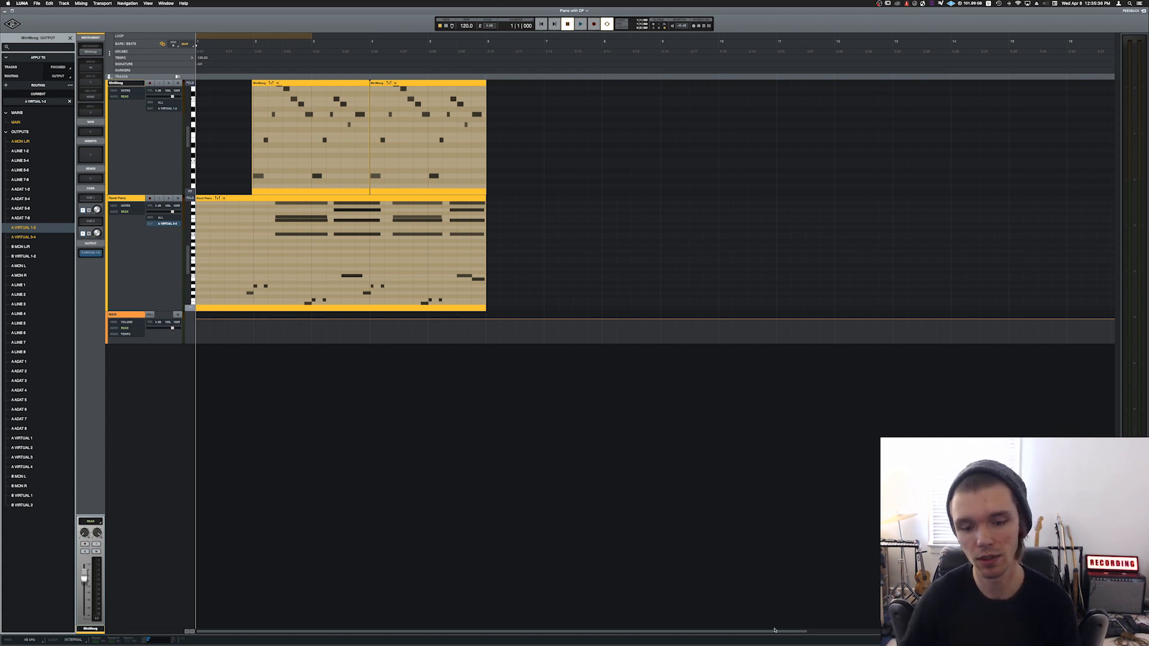
mouse_move(773, 644)
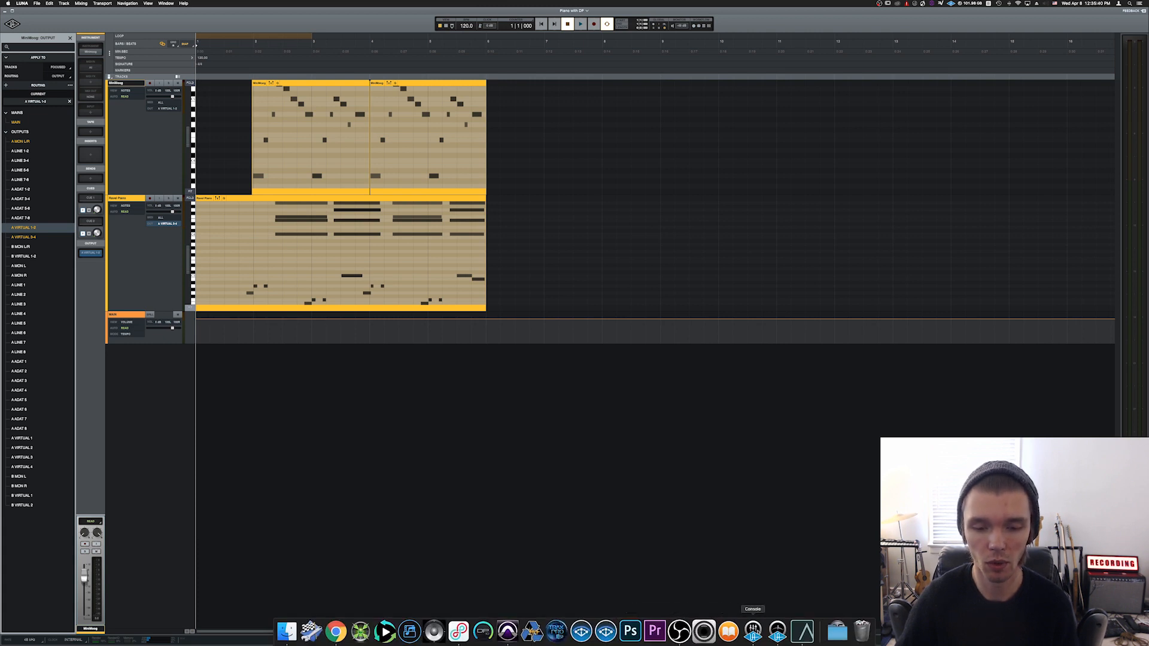
left_click(753, 630)
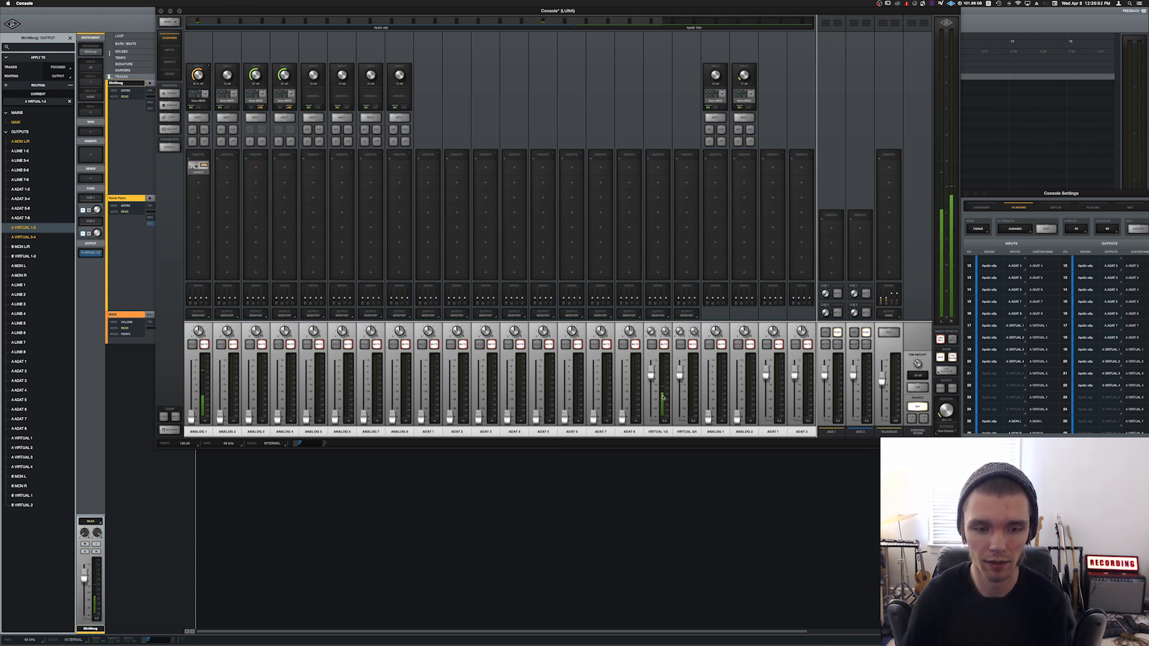
left_click(144, 197)
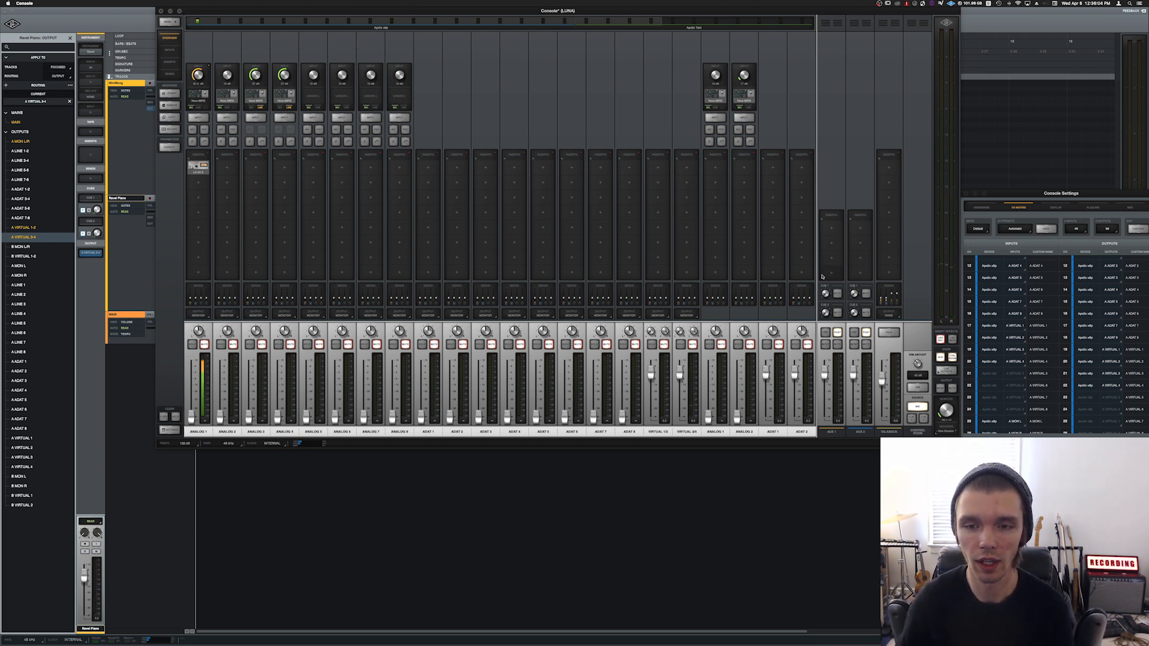
Step: Open the Console settings and examine the virtual input and output channels in the I/O matrix
left_click(170, 21)
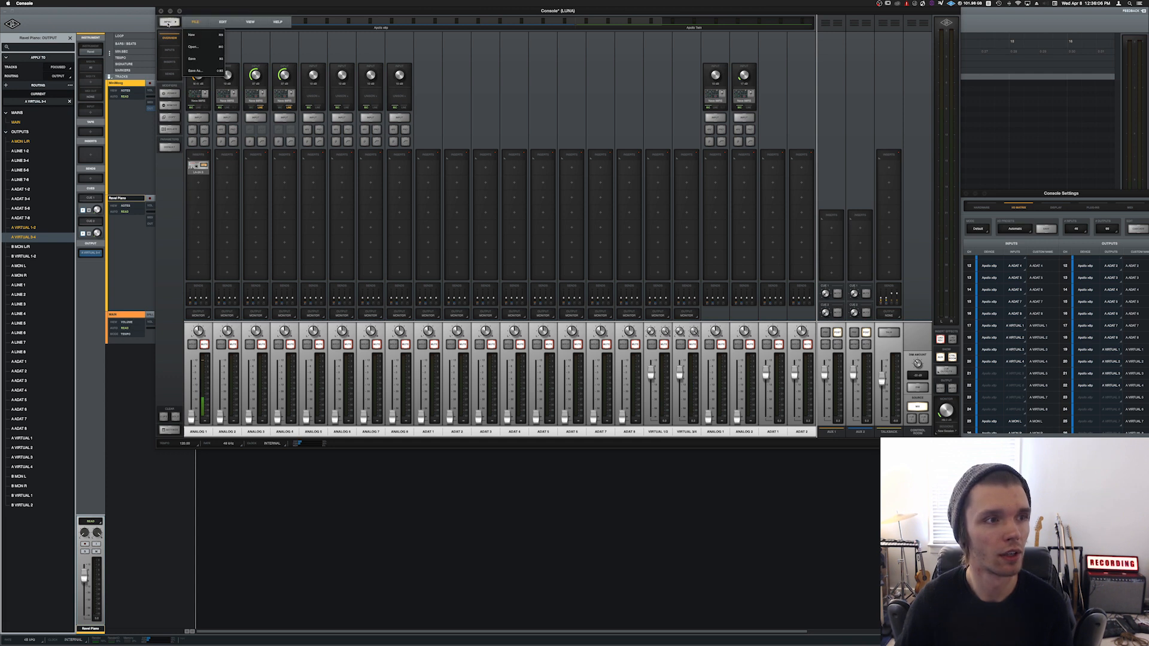
left_click(250, 22)
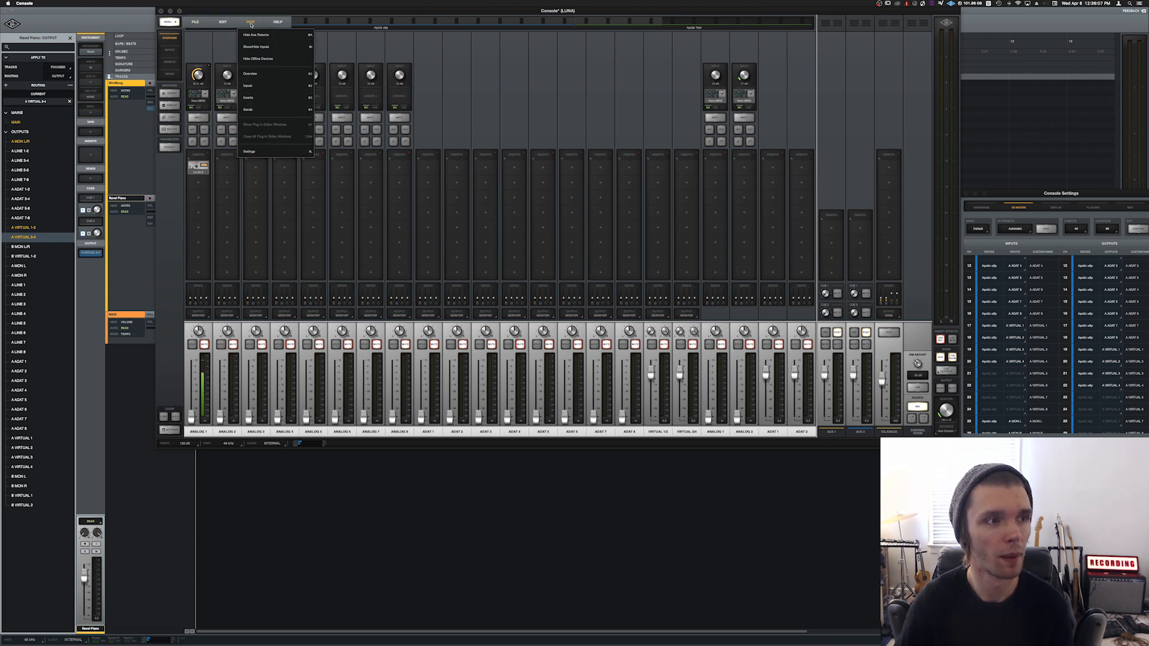
left_click(261, 155)
left_click(1037, 193)
mouse_move(1036, 195)
left_mouse_down()
mouse_move(1032, 204)
mouse_move(1038, 195)
left_mouse_up()
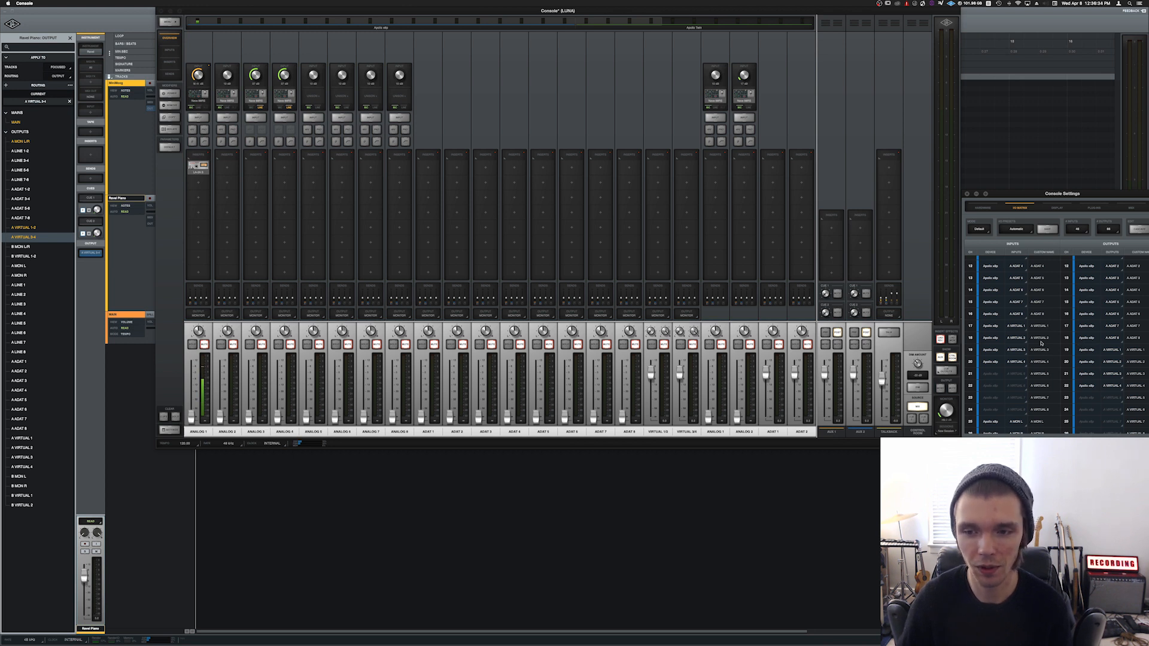
scroll(1038, 335, "up", 2)
scroll(1038, 334, "down", 3)
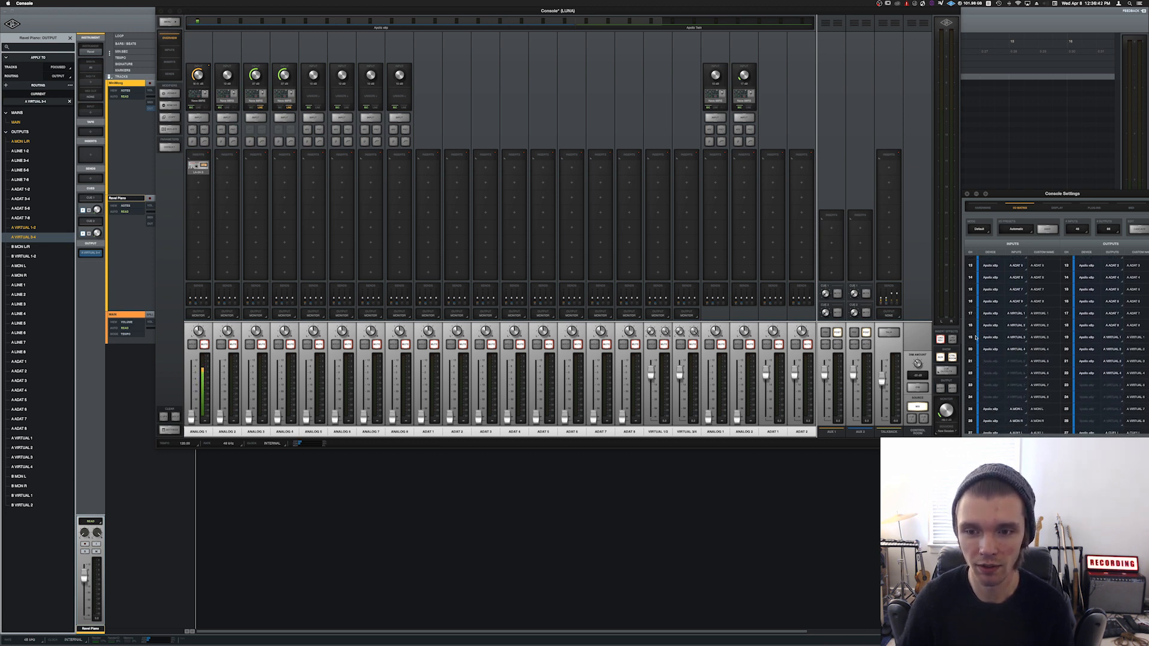
Step: Switch to the Pro Tools session and compare its tracks with those in the LUNA session
mouse_move(634, 644)
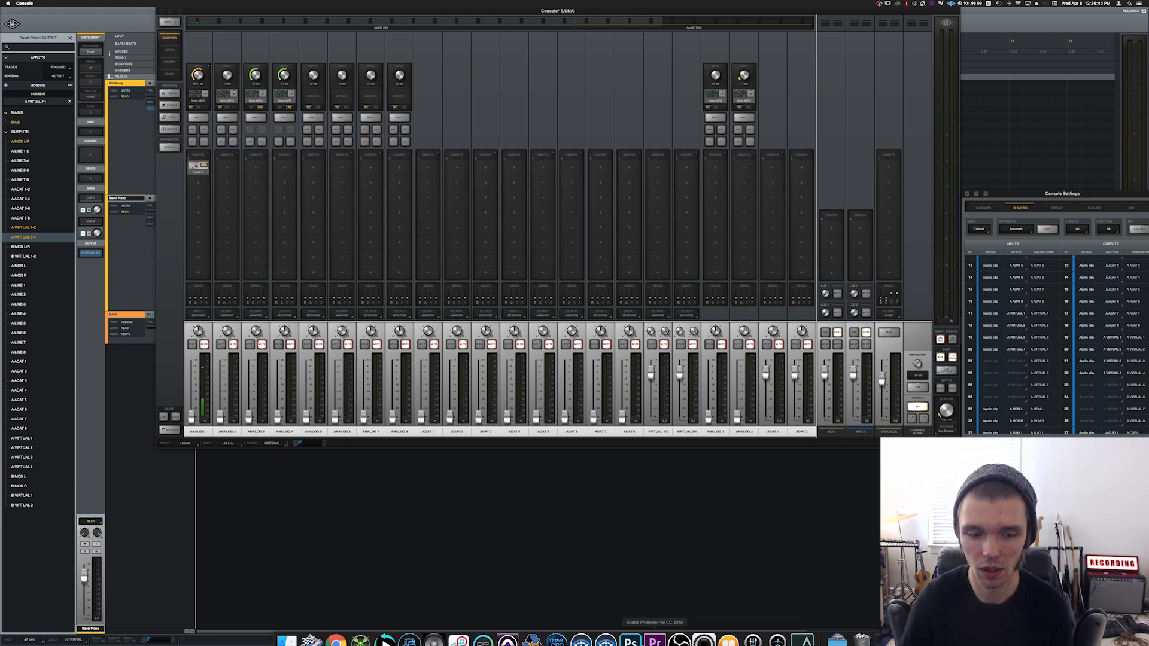
left_click(501, 633)
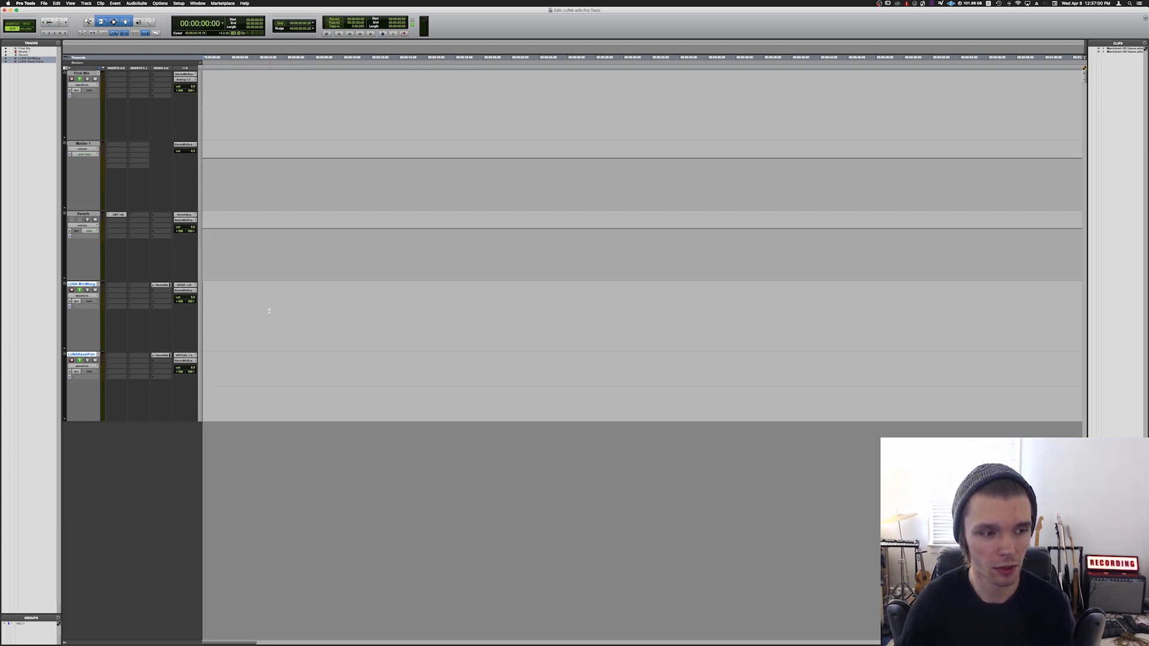
key("super+Tab")
key("super+Tab")
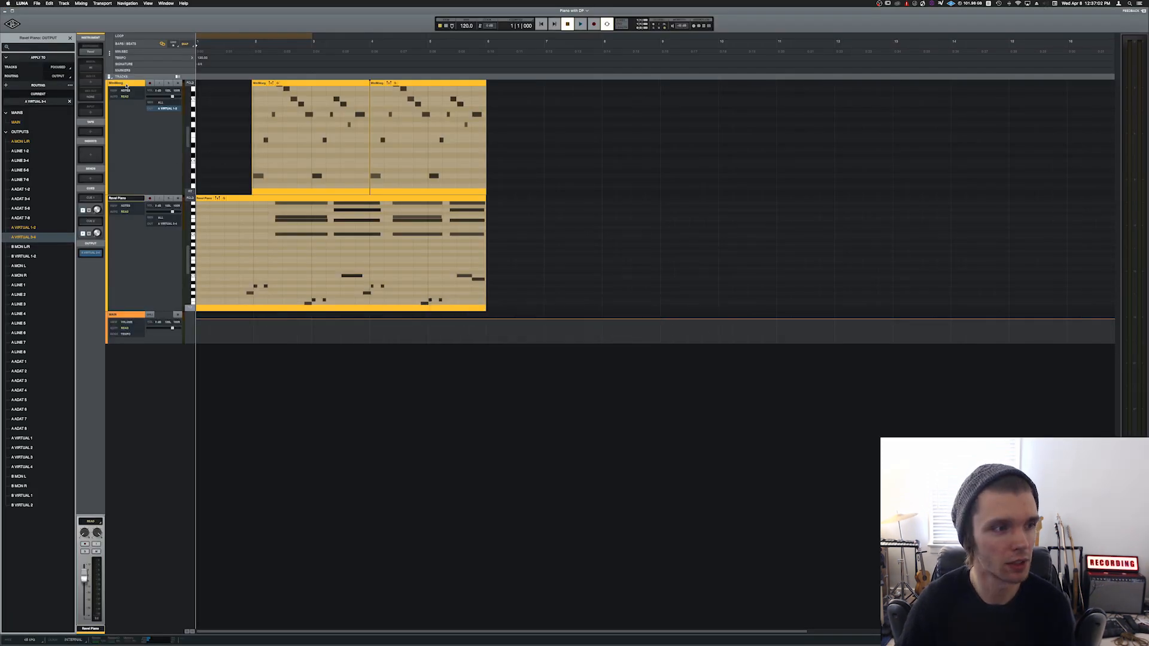
key("super+Tab")
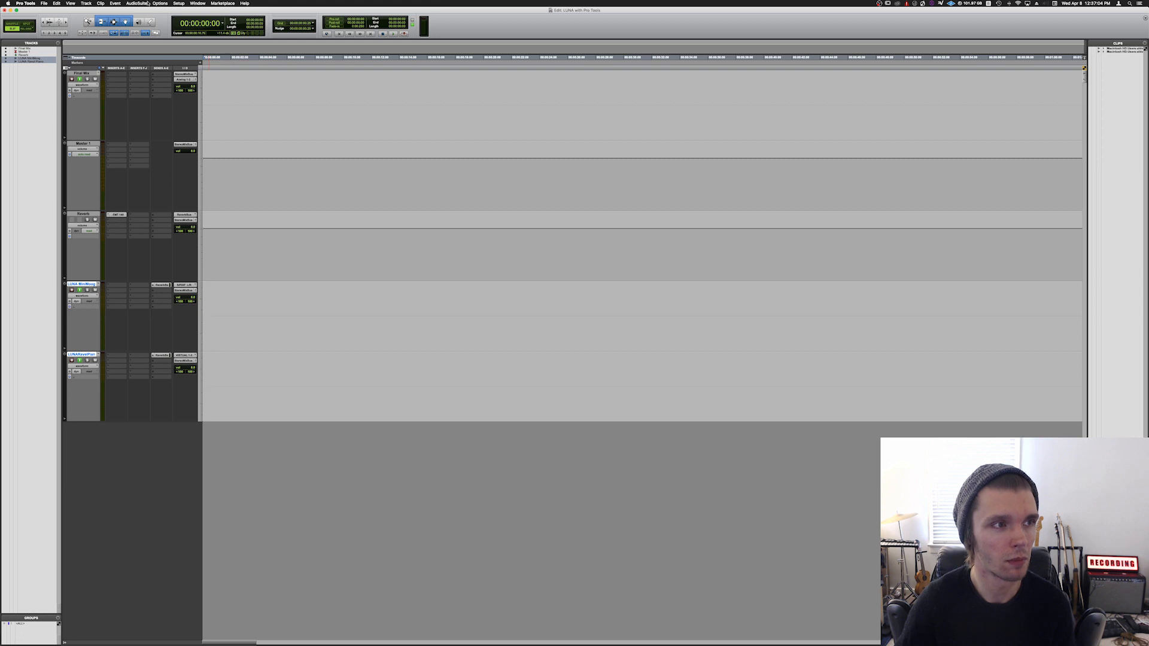
Step: Examine the A ADAT 7-8 and A VIRTUAL 1-2 output paths in I/O Setup, and close it without saving changes
left_click(179, 3)
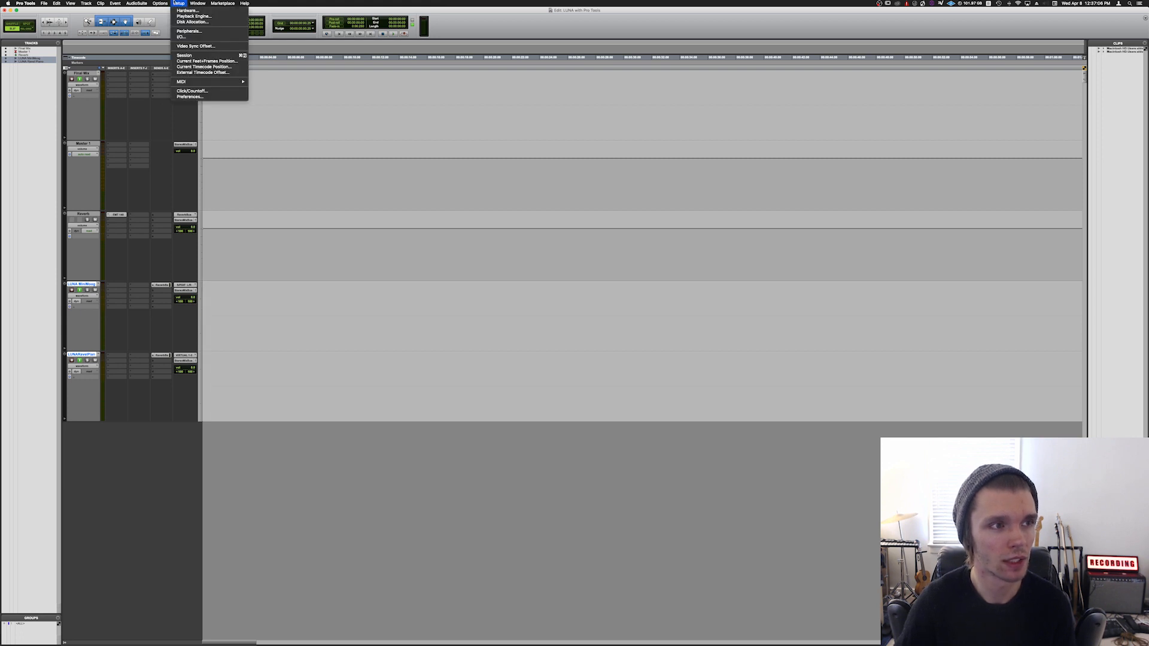
left_click(183, 37)
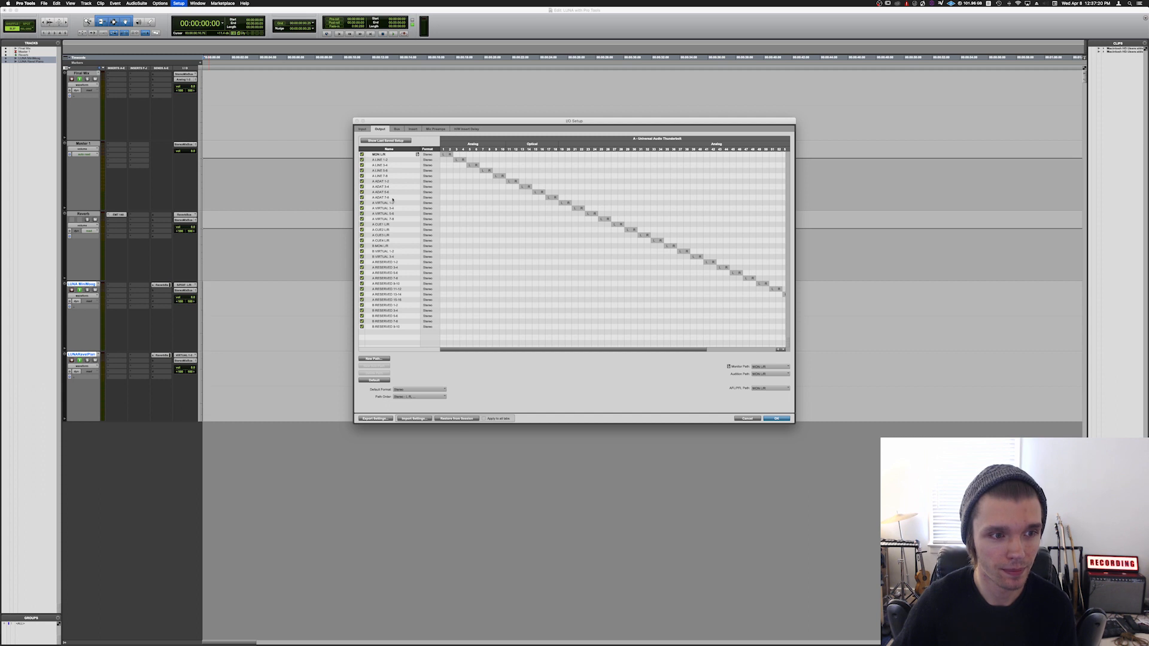
left_click(393, 197)
left_click(396, 203)
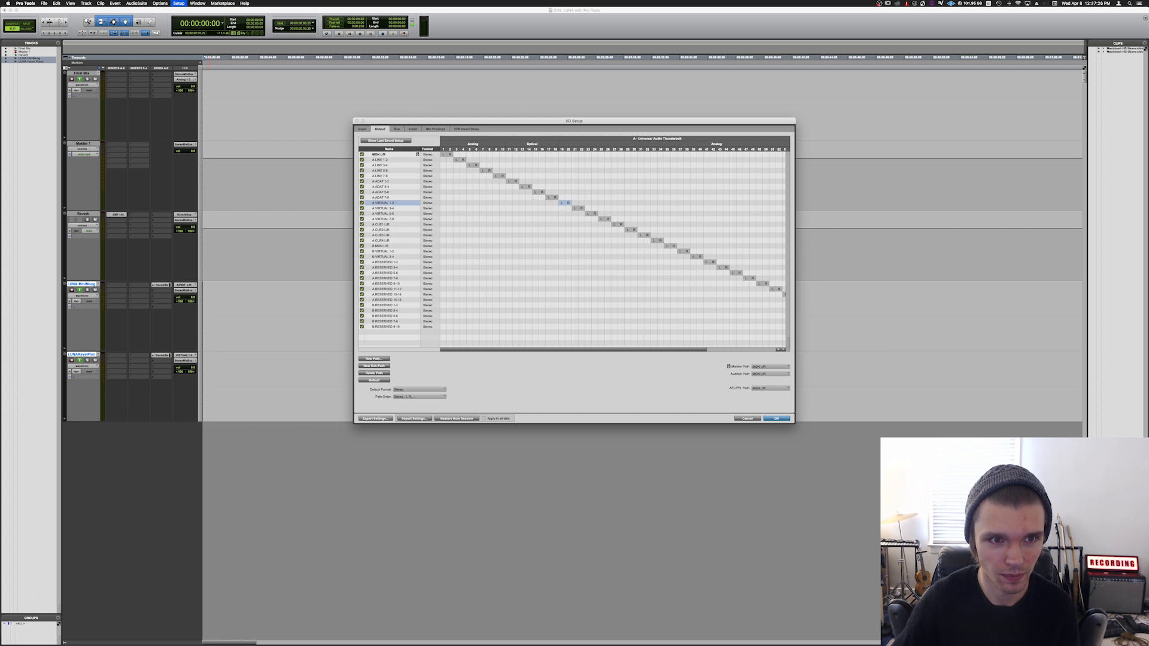
left_click(394, 200)
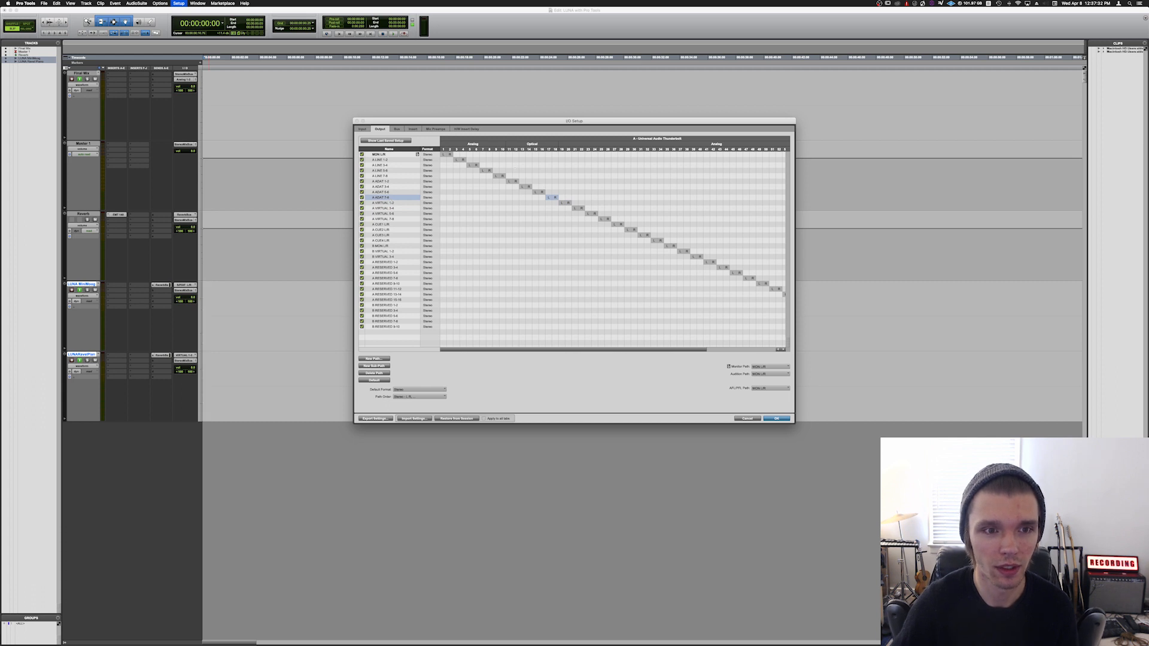
left_click(391, 204)
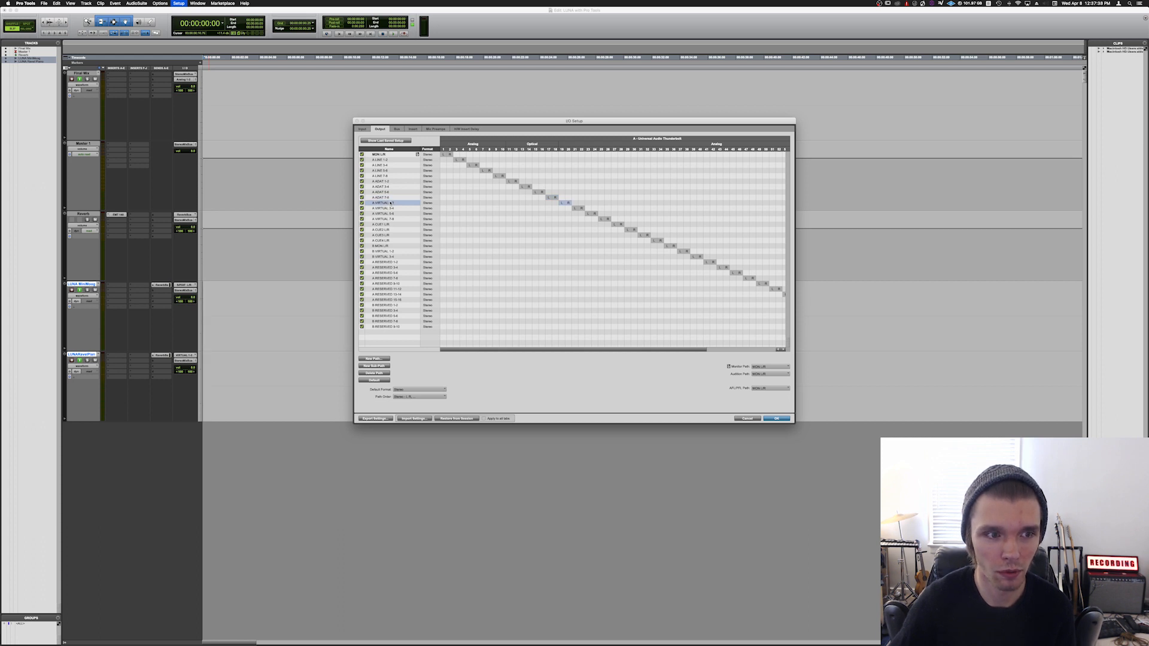
left_click(388, 198)
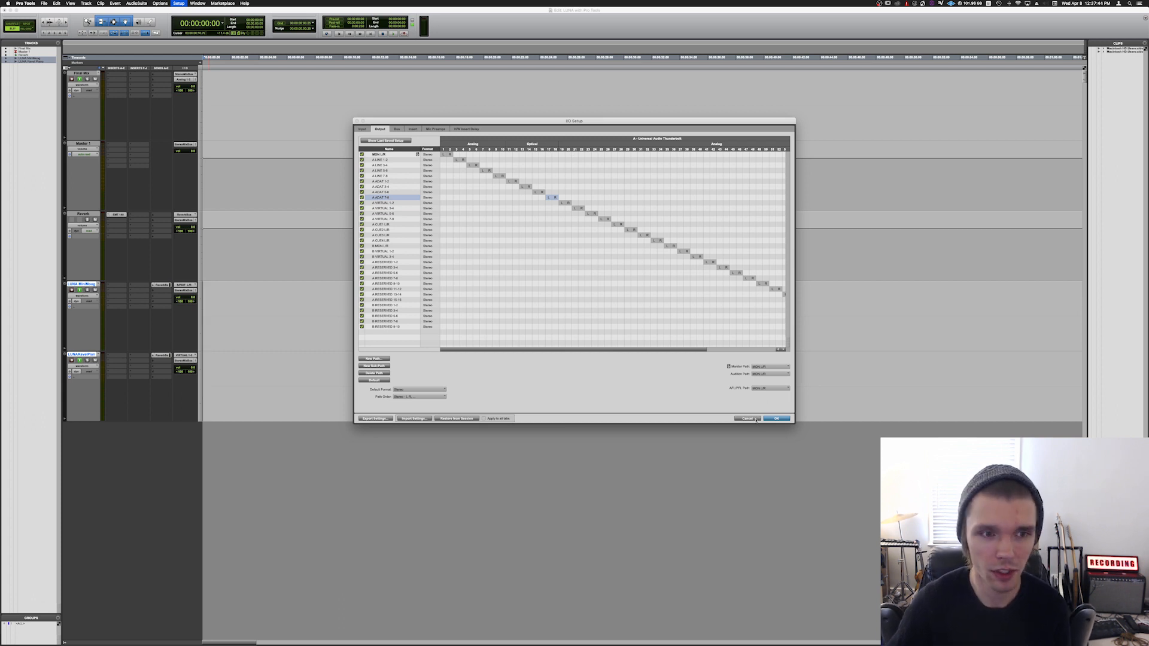
left_click(756, 419)
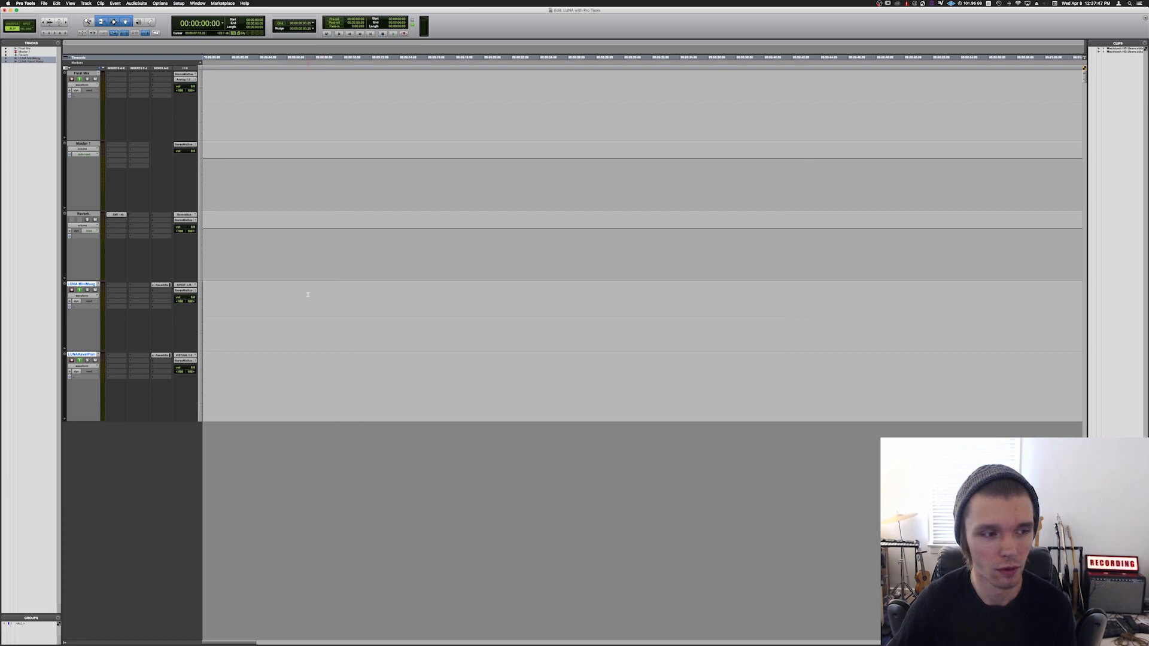
Step: Check the input choices of the LUNA MiniMoog and LUNA Ravel Piano tracks, keeping S/PDIF L/R for the MiniMoog
left_click(190, 285)
mouse_move(190, 285)
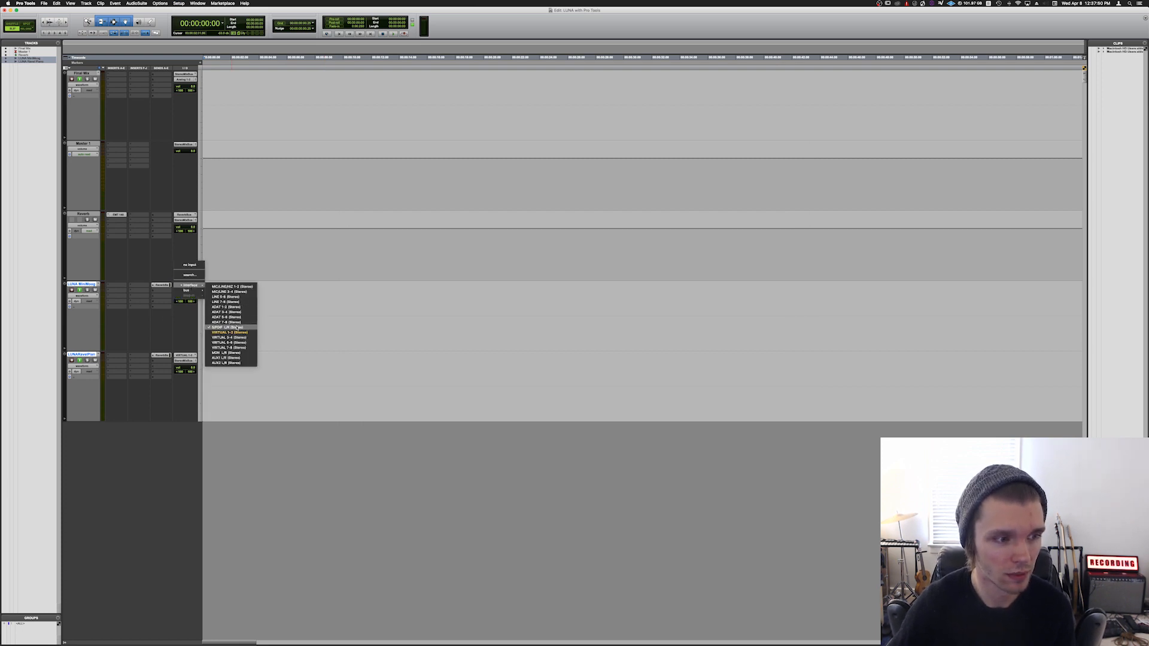
left_click(207, 327)
left_click(186, 356)
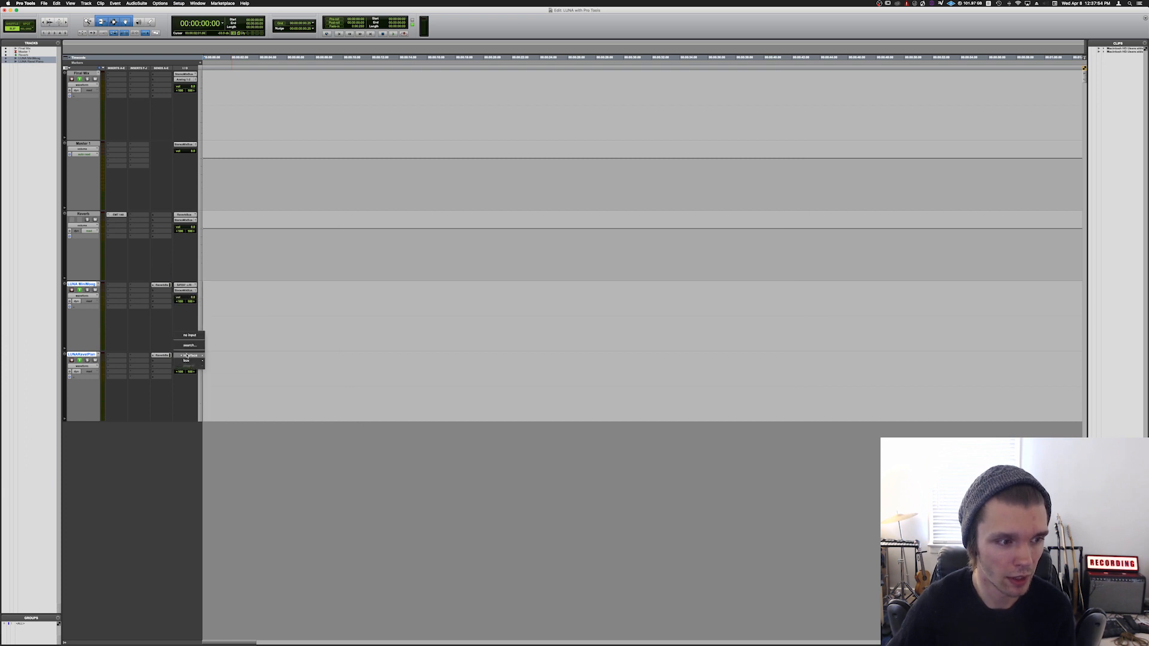
mouse_move(204, 357)
left_click(154, 329)
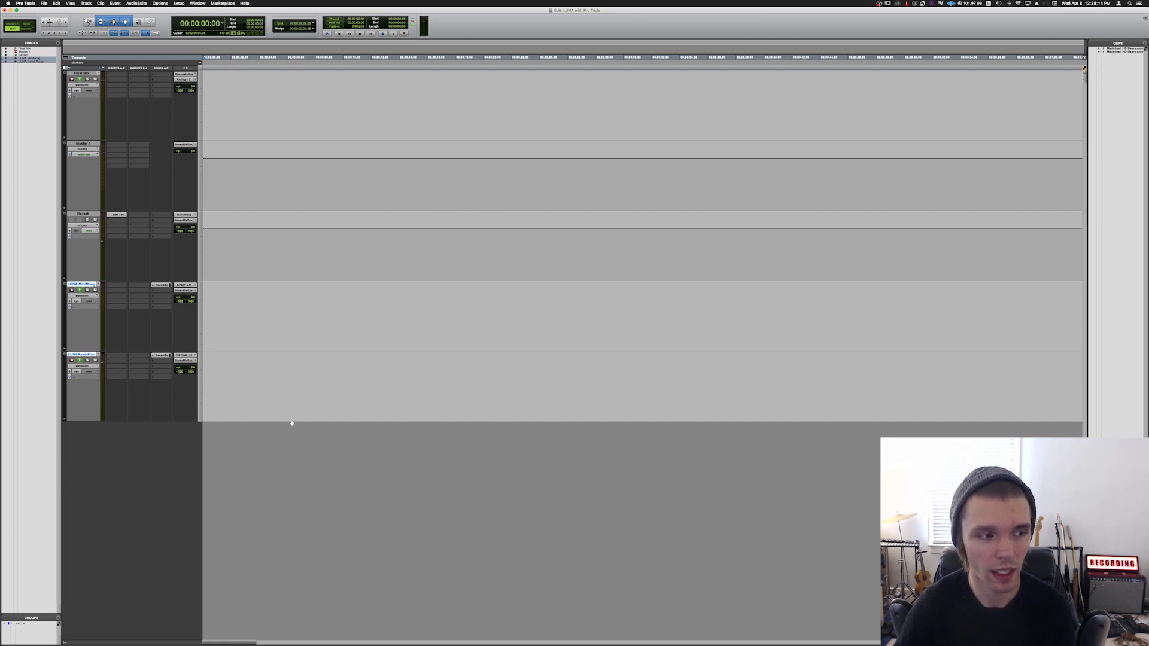
Step: Select the MiniMoog track in LUNA and record its part onto the LUNA MiniMoog track in Pro Tools
left_click(130, 84)
key("super+Tab")
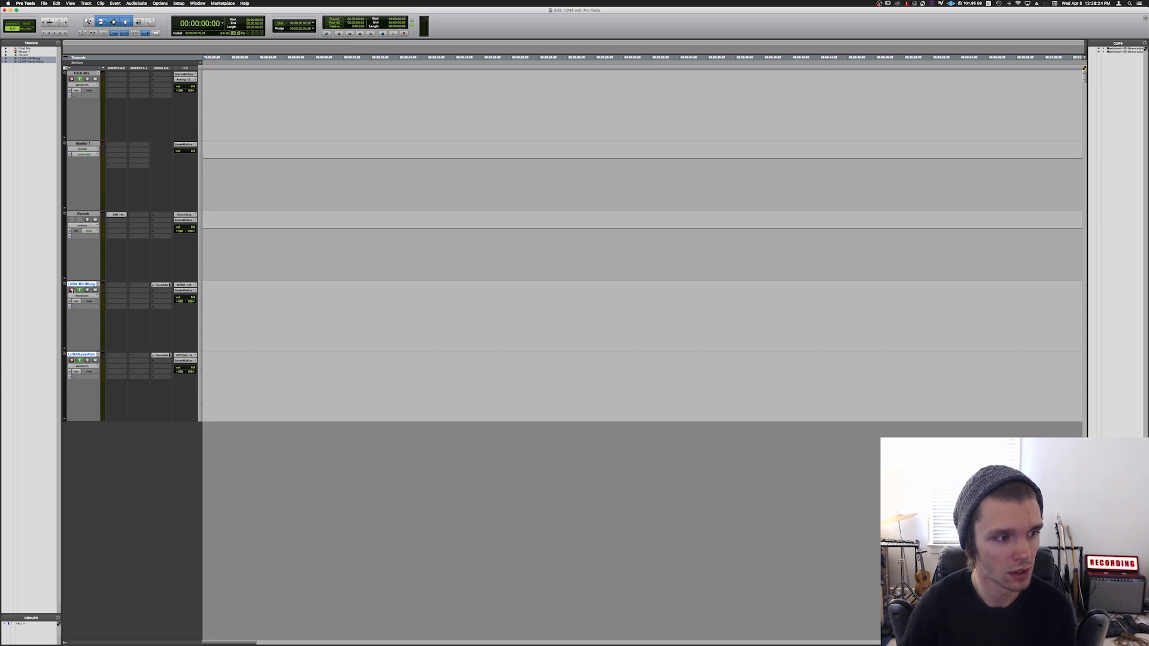
key("super+space")
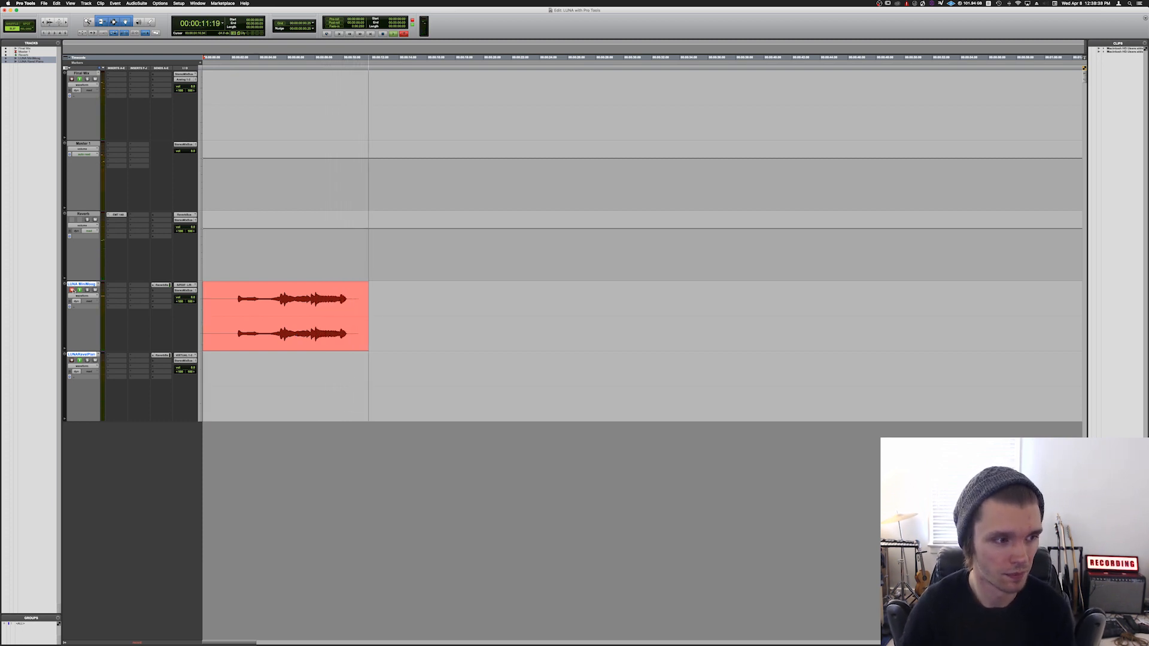
key("space")
Step: Switch between LUNA and Pro Tools to record the Ravel Piano part onto the LUNA Ravel Piano track
key("super+Tab")
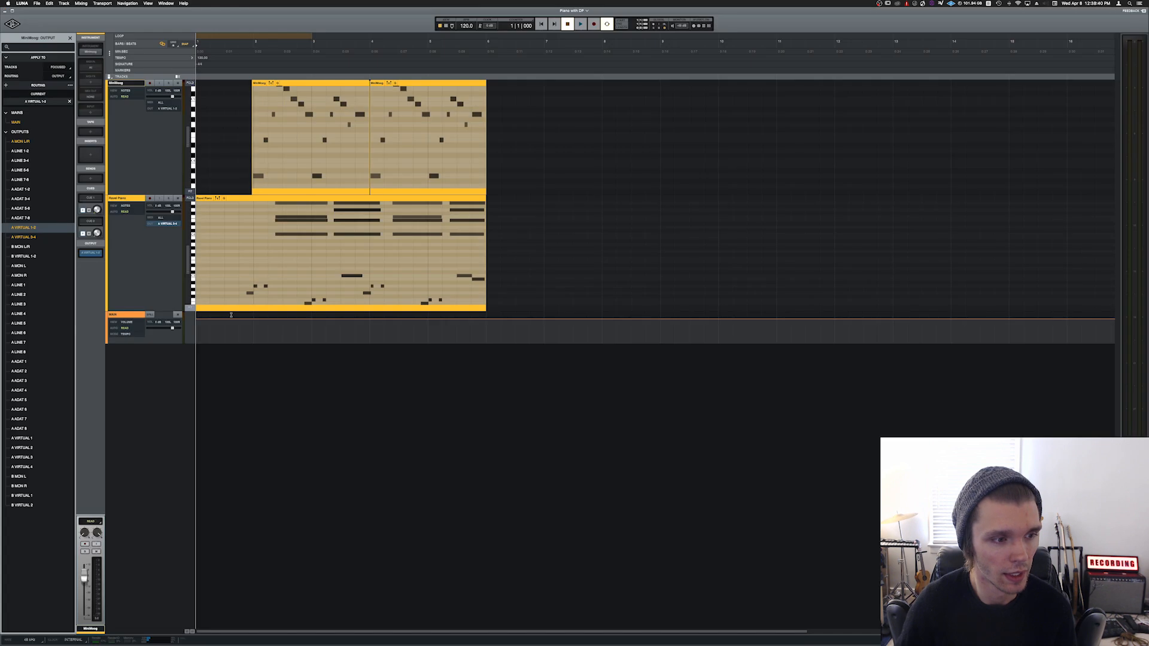
key("super+Tab")
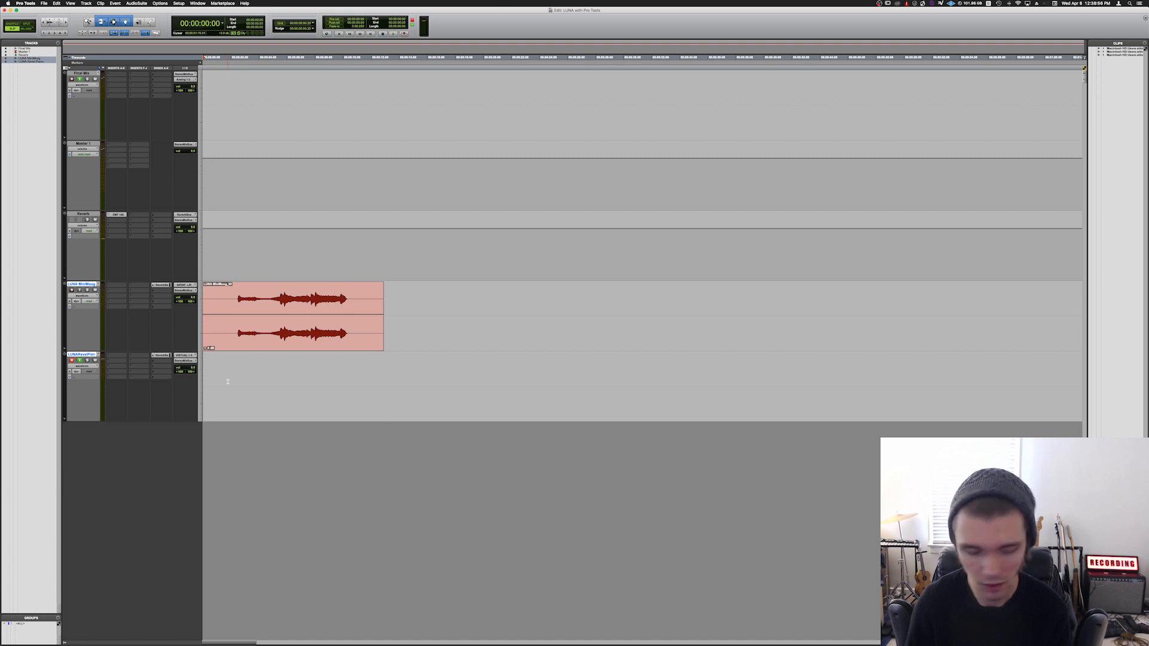
key("super+space")
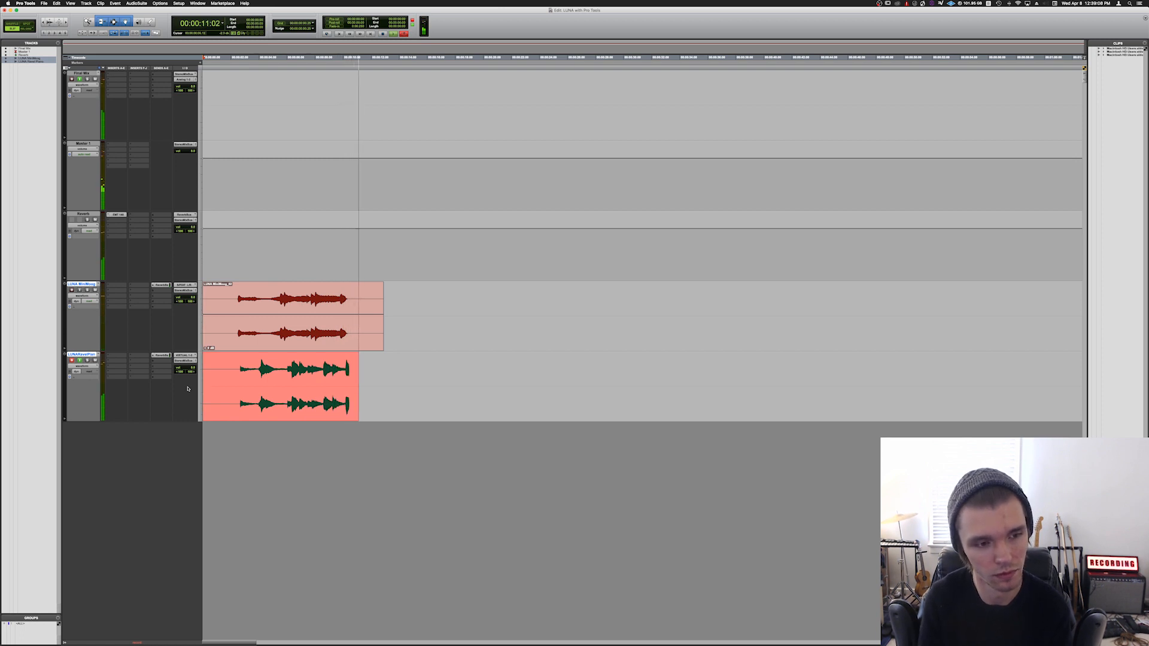
key("space")
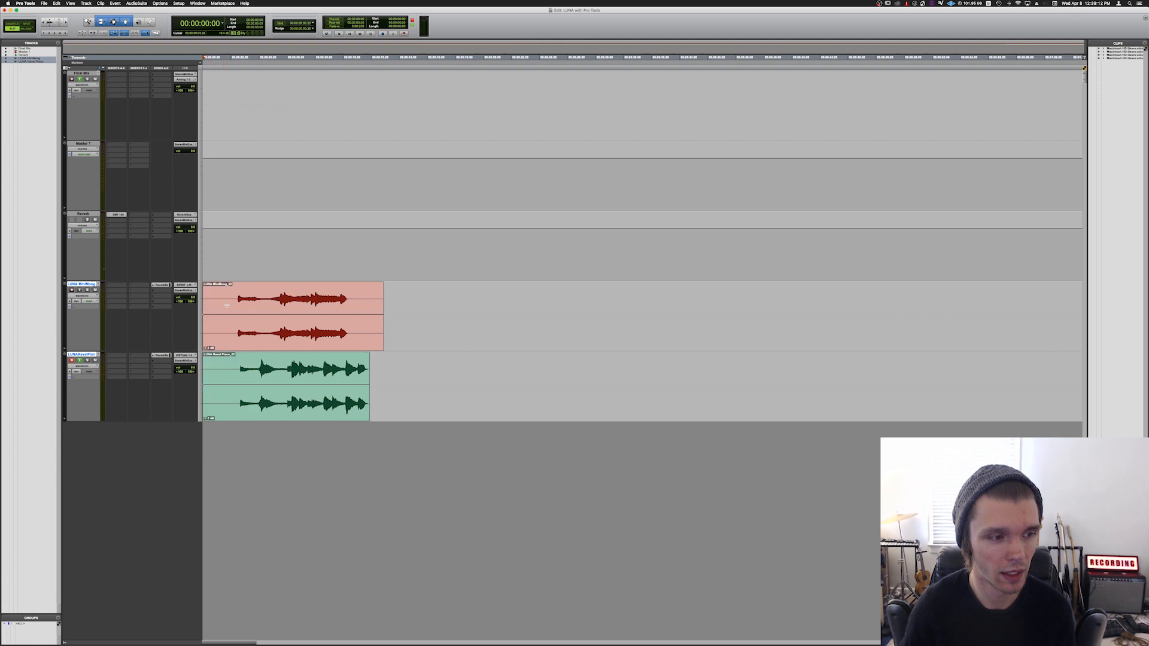
Step: Play back the recorded MiniMoog and Ravel Piano clips, and select both of them together
key("space")
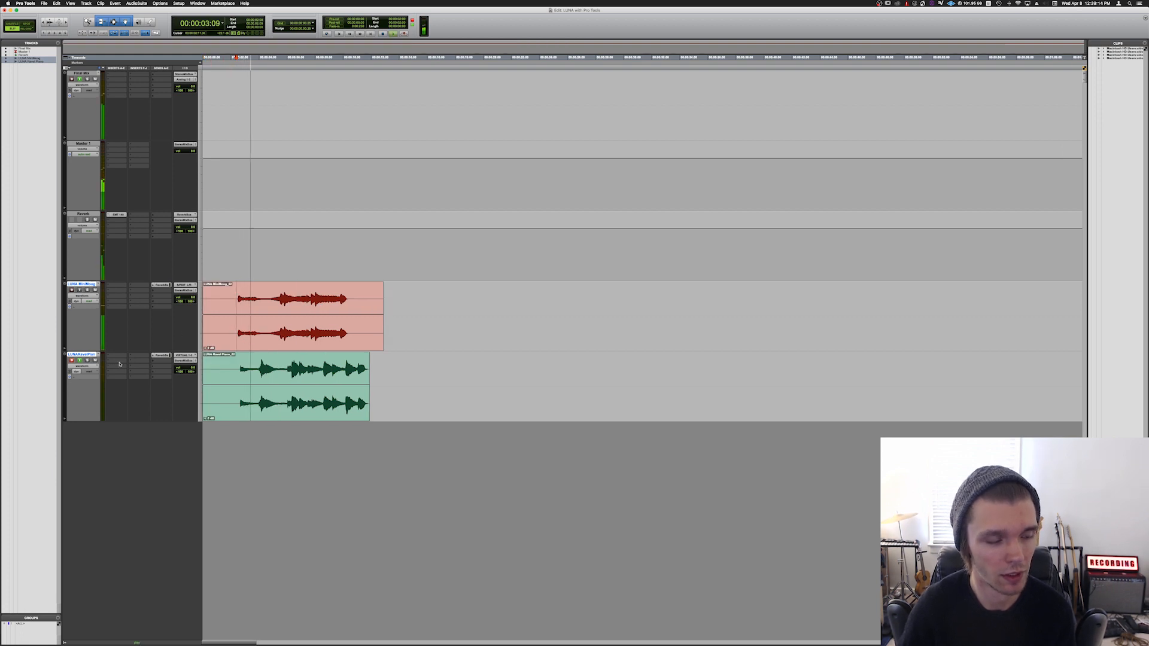
key("space")
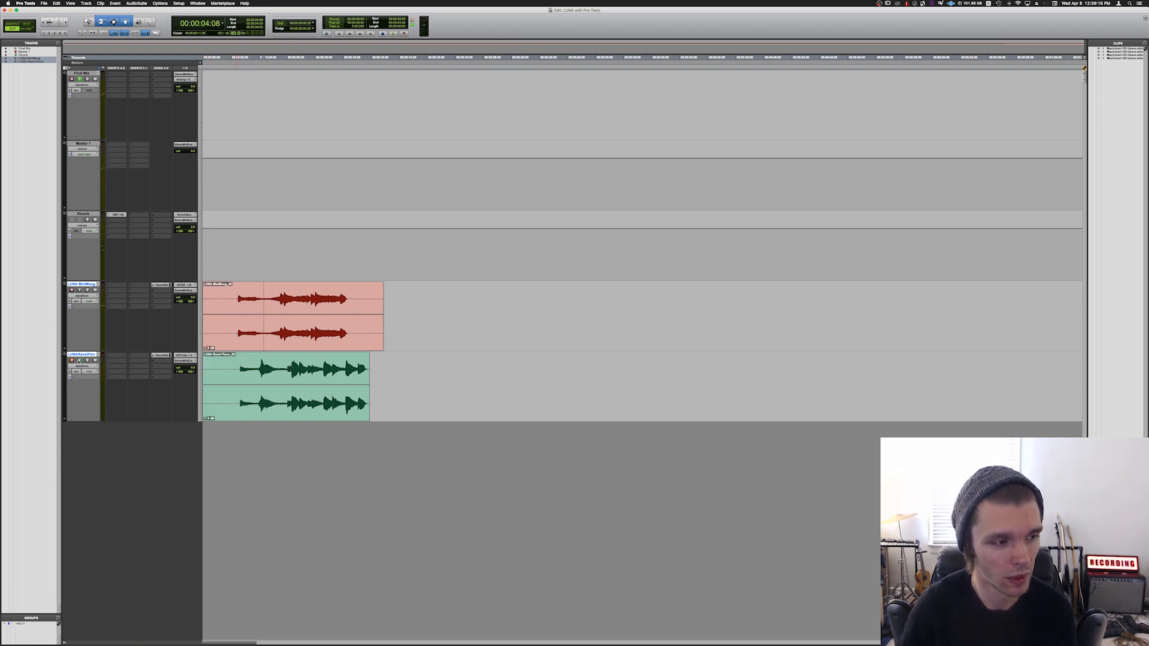
key("space")
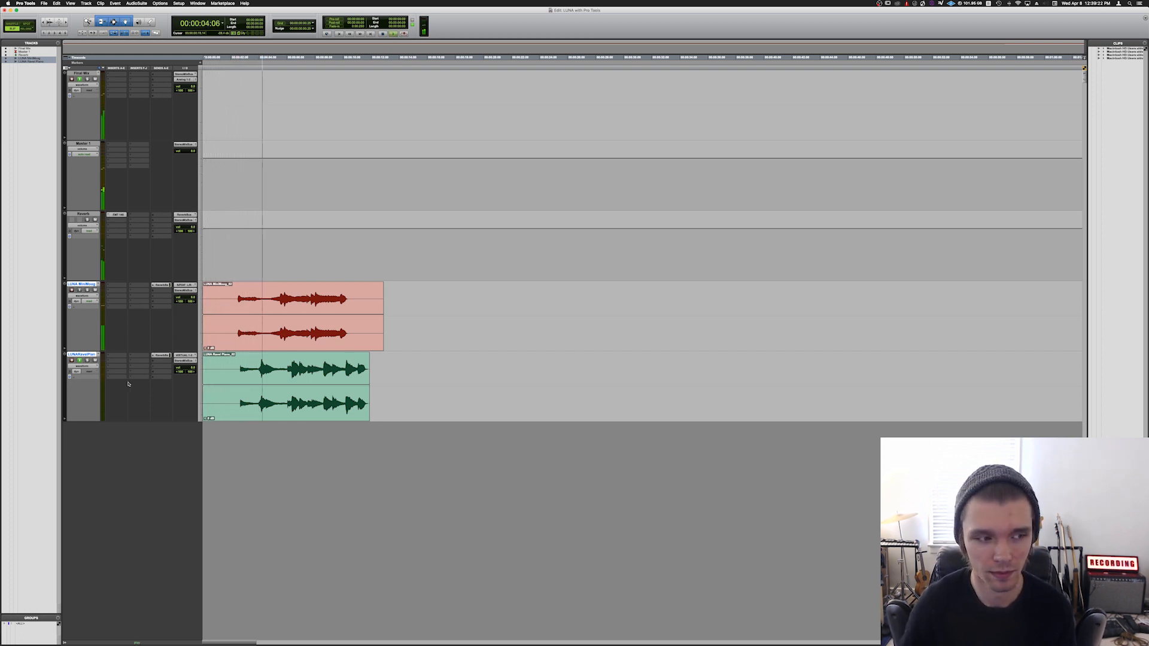
key("space")
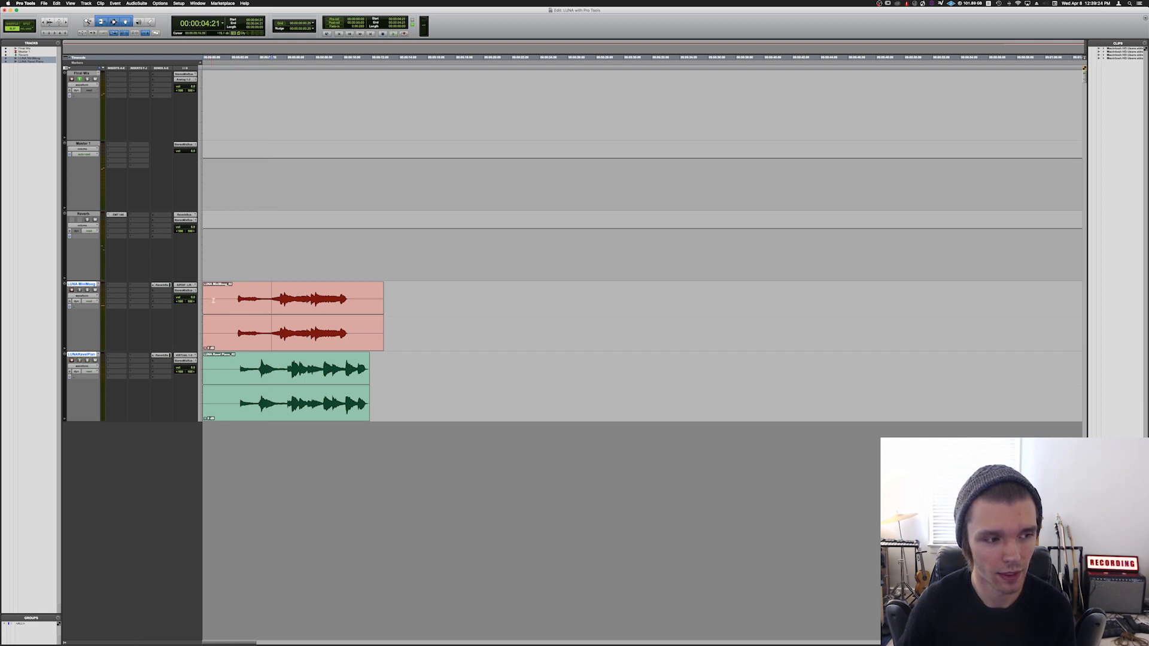
key("space")
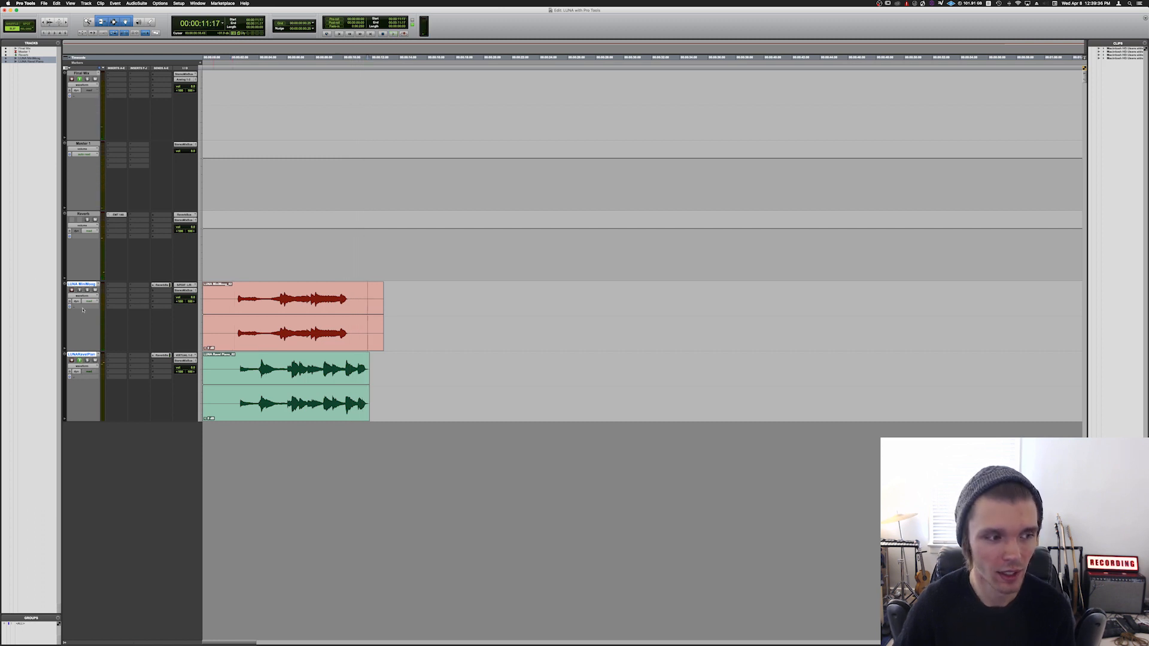
left_click_drag(418, 306, 134, 392)
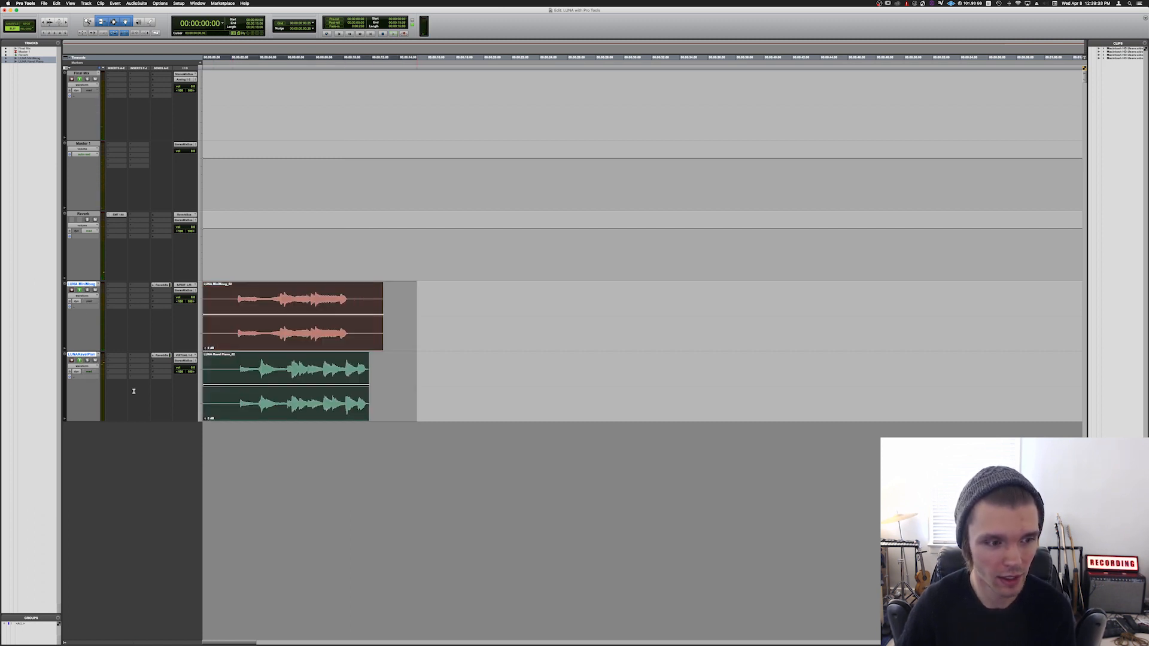
Step: Delete both recorded clips in Pro Tools, and switch to LUNA to close the output routing list with the playhead at the session start
key("Delete")
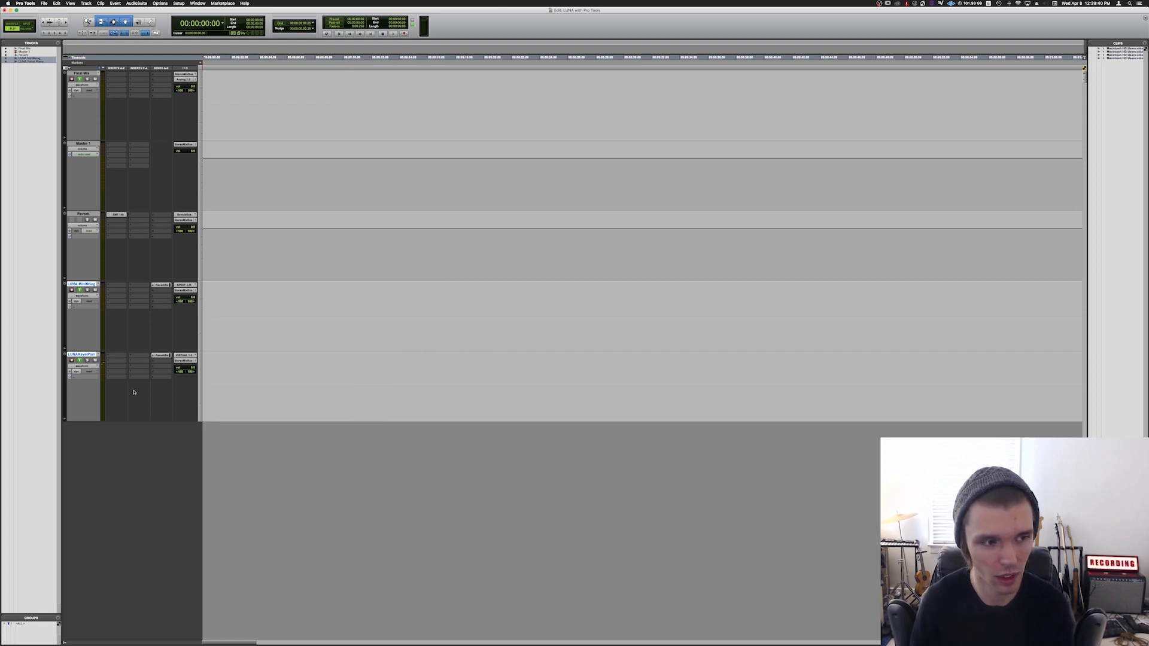
key("super+Tab")
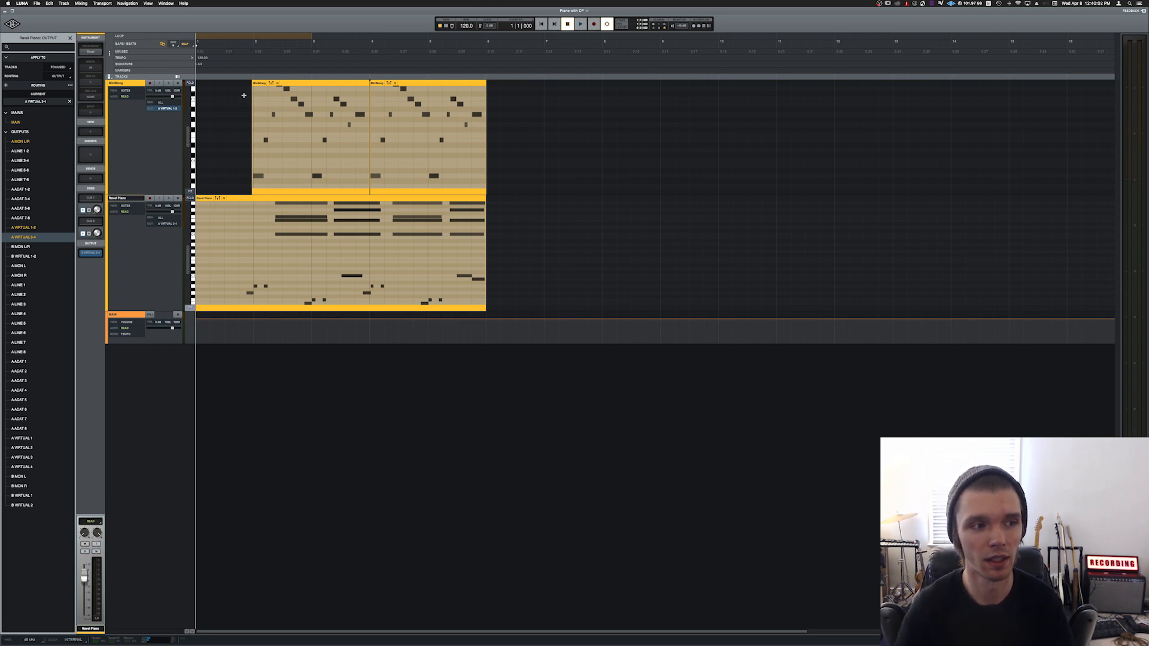
left_click(238, 126)
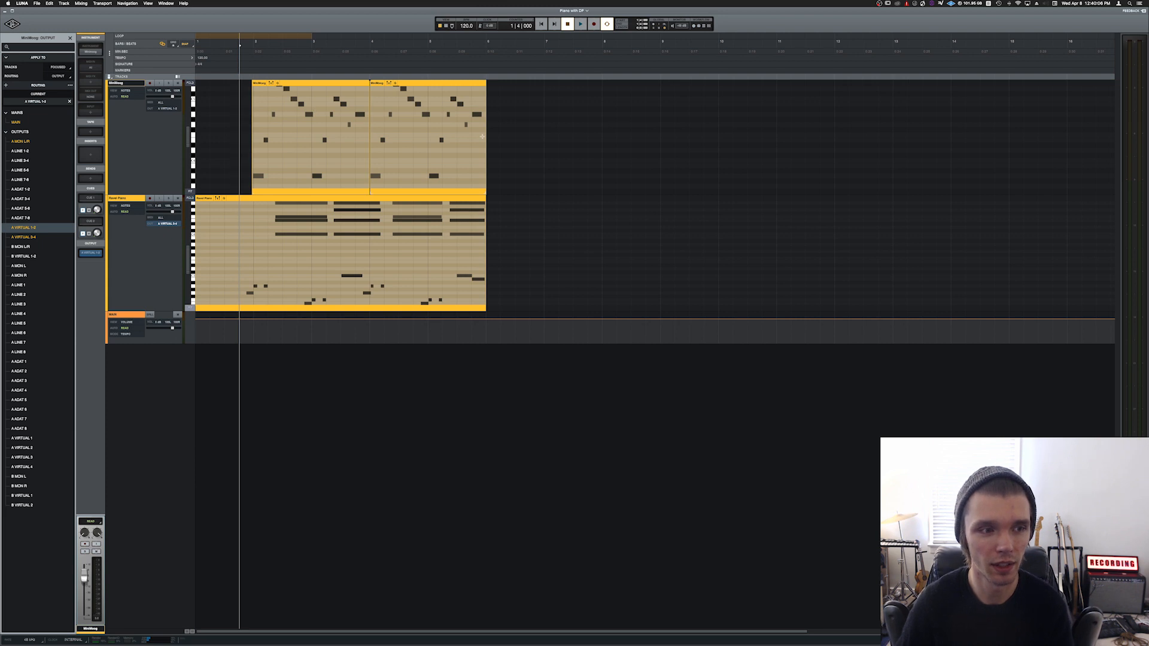
key("Escape")
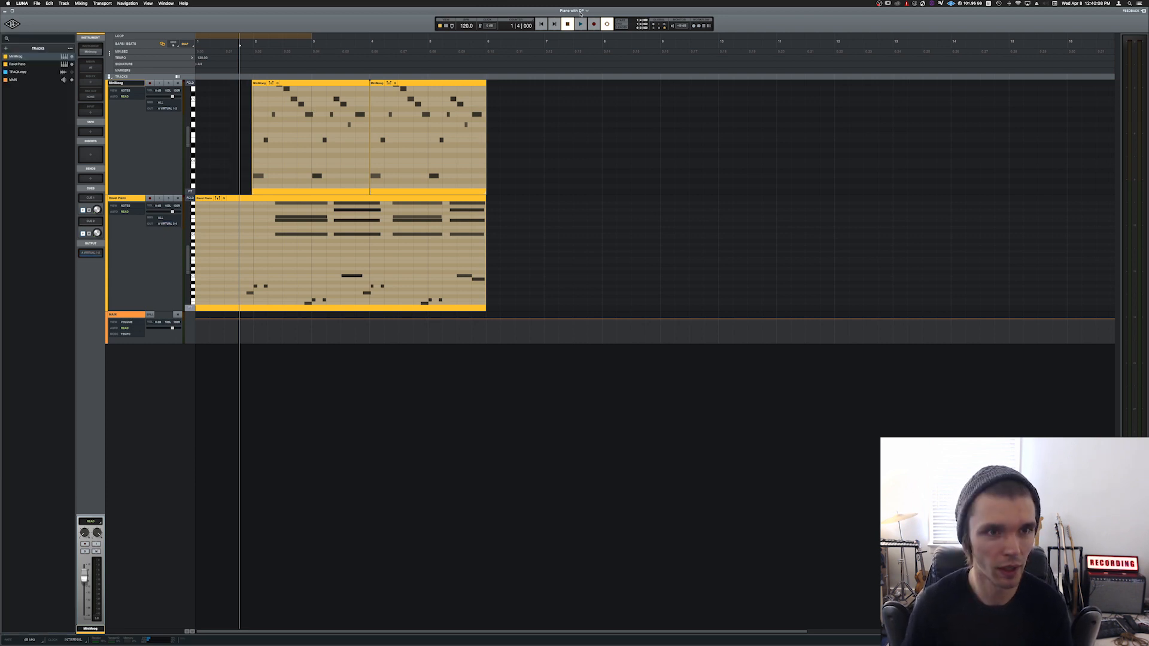
left_click(541, 24)
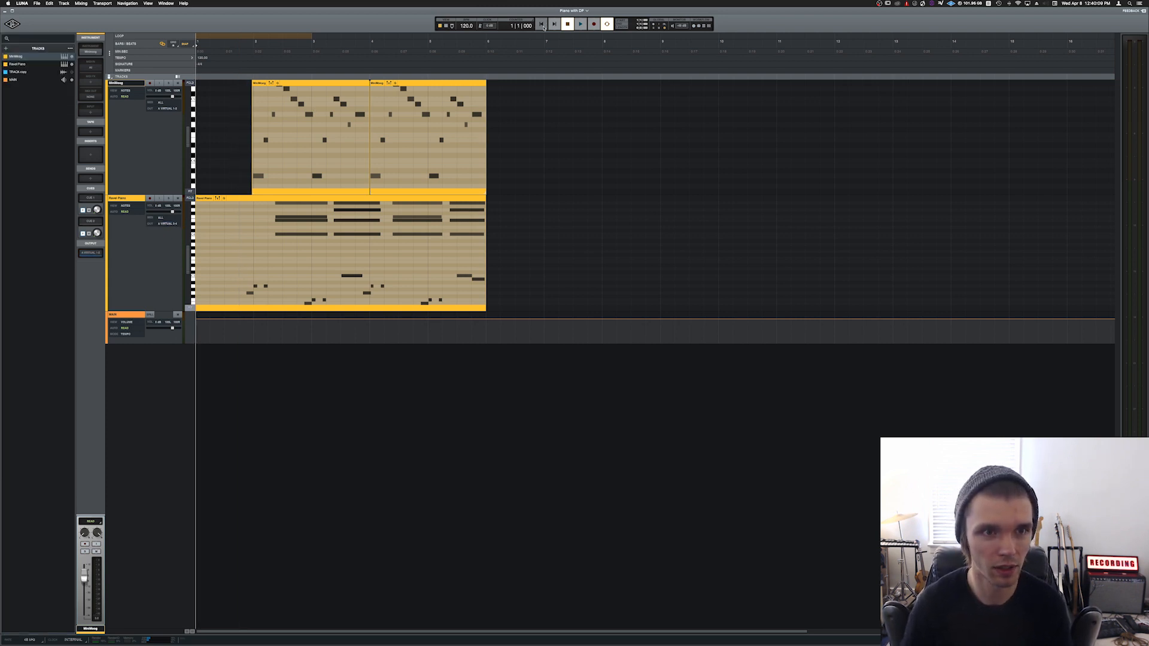
Step: Play the MiniMoog and Ravel Piano parts together in LUNA from bar 2, and return the playhead to the session start
left_click(248, 55)
key("space")
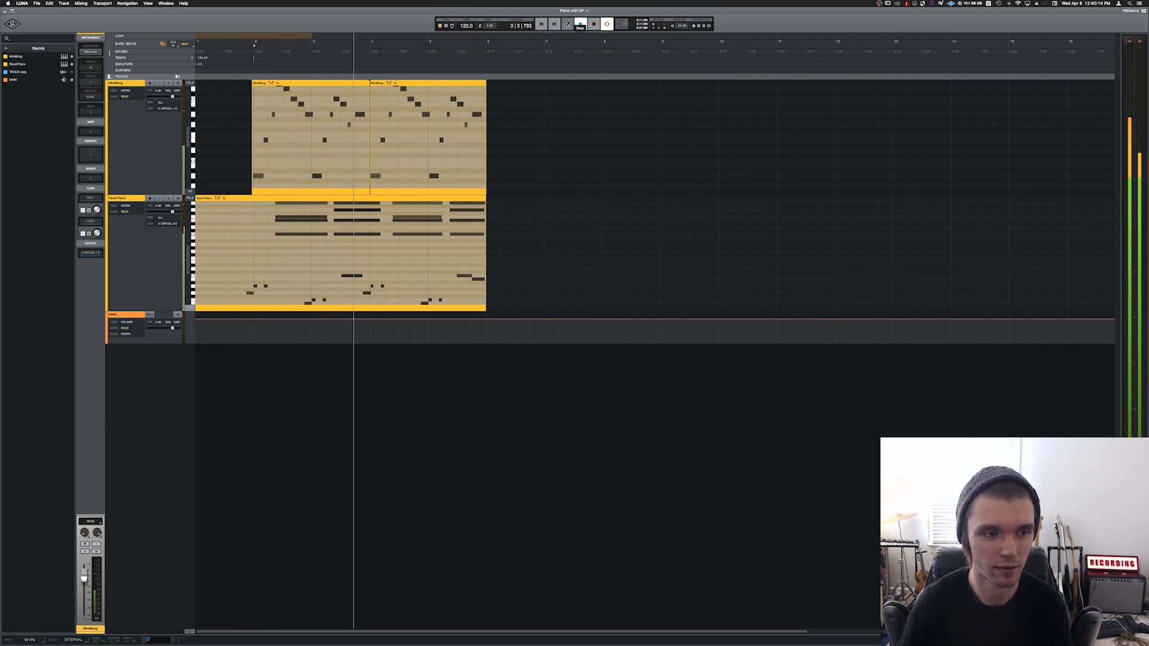
left_click(567, 24)
left_click(540, 25)
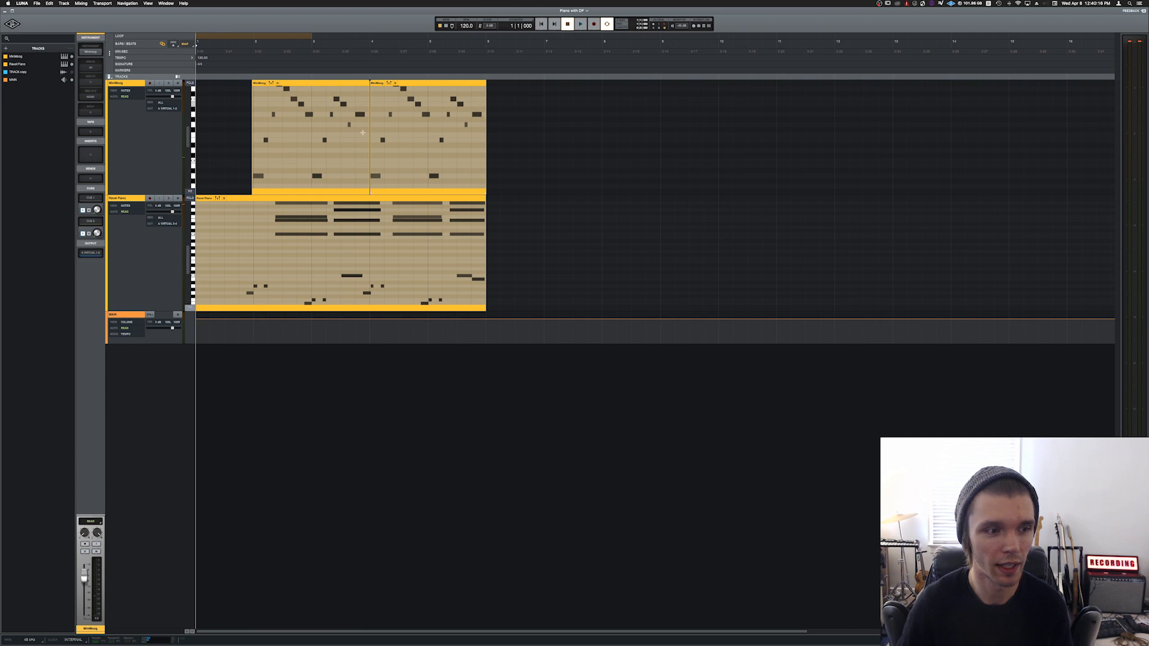
Step: Switch between Pro Tools and LUNA to record the MiniMoog and Ravel Piano parts simultaneously onto their two record-armed Pro Tools tracks
key("super+Tab")
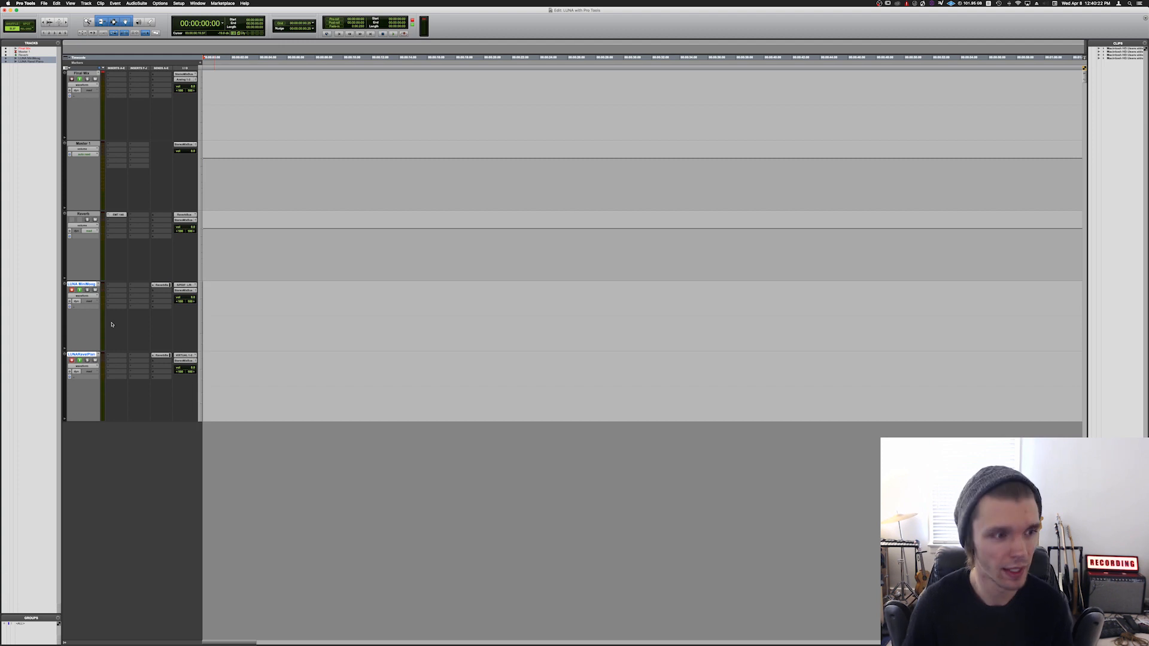
key("super+Tab")
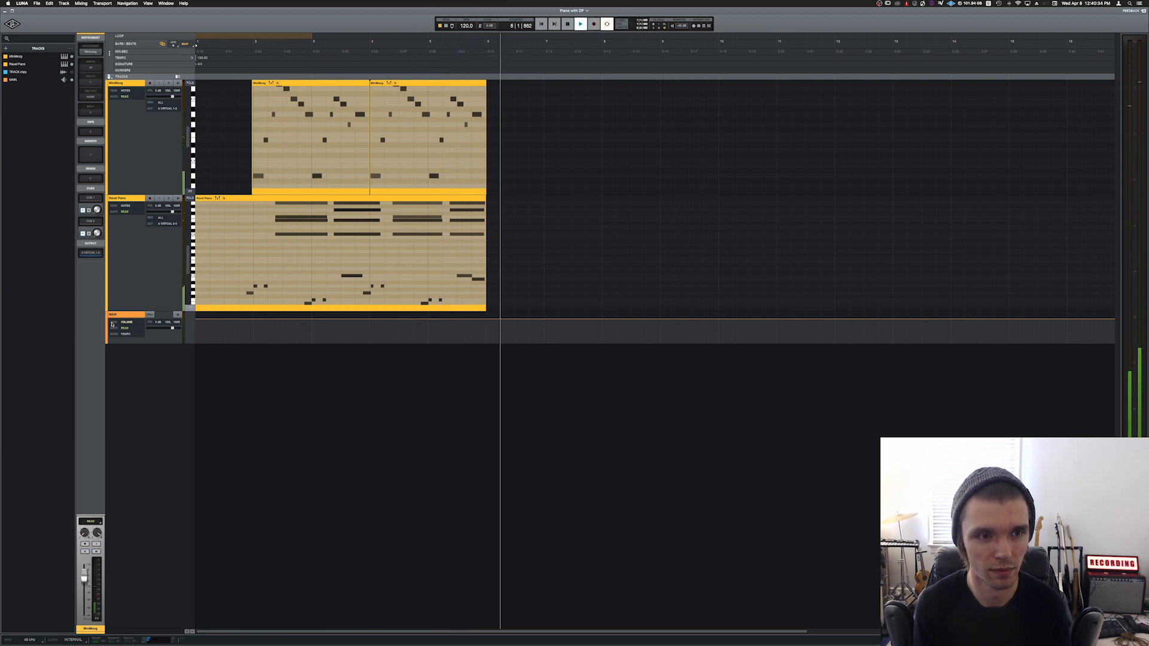
key("space")
key("super+Tab")
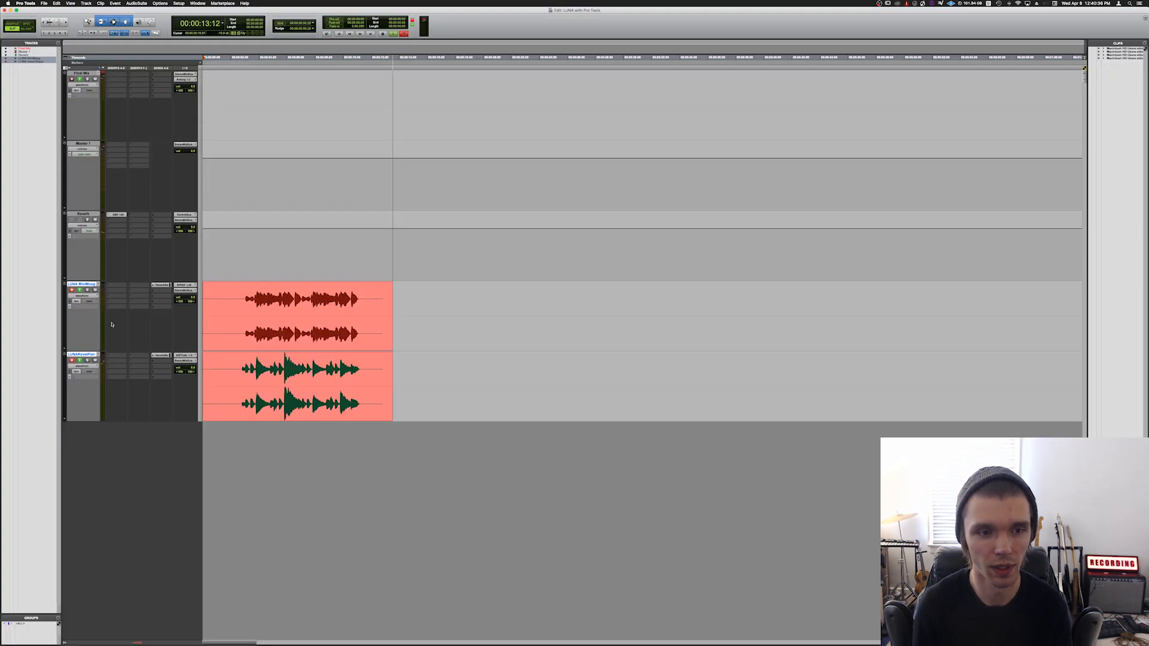
key("space")
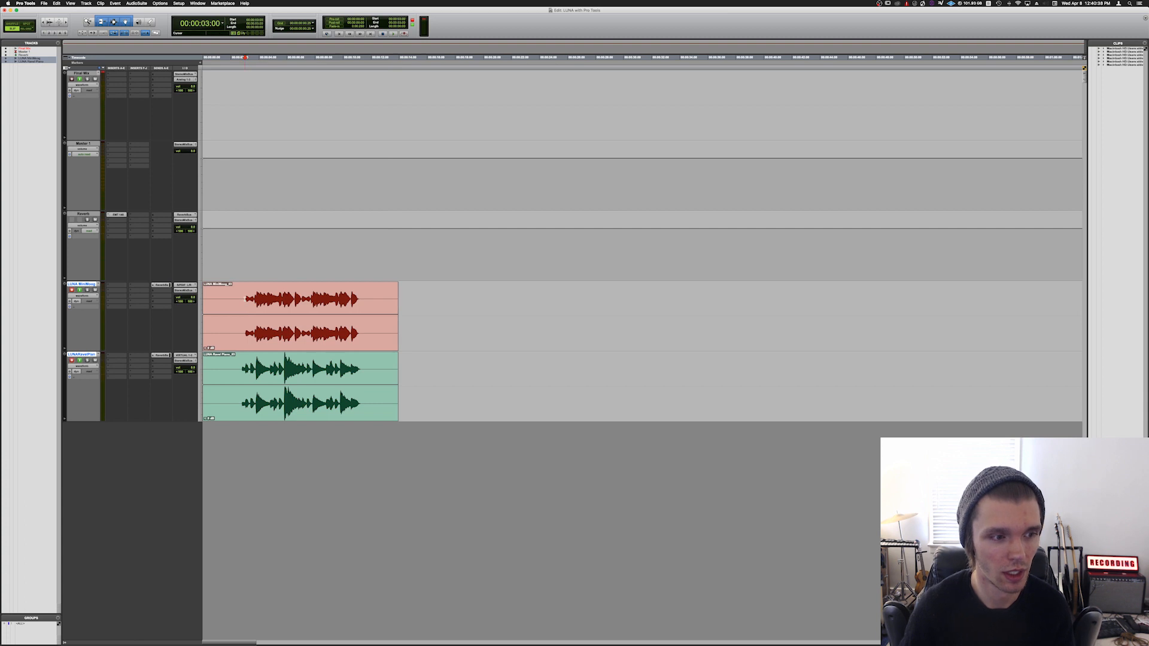
Step: Play back the new MiniMoog and Ravel Piano recordings together from just before their first notes, with both tracks disarmed
left_click(242, 298)
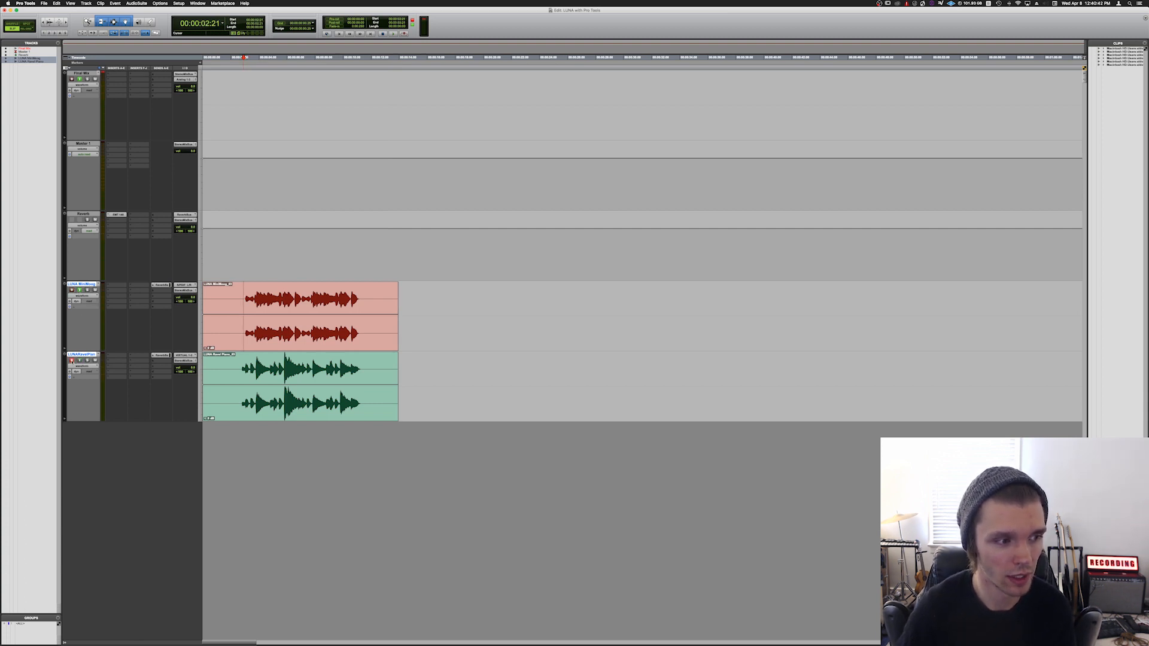
key("space")
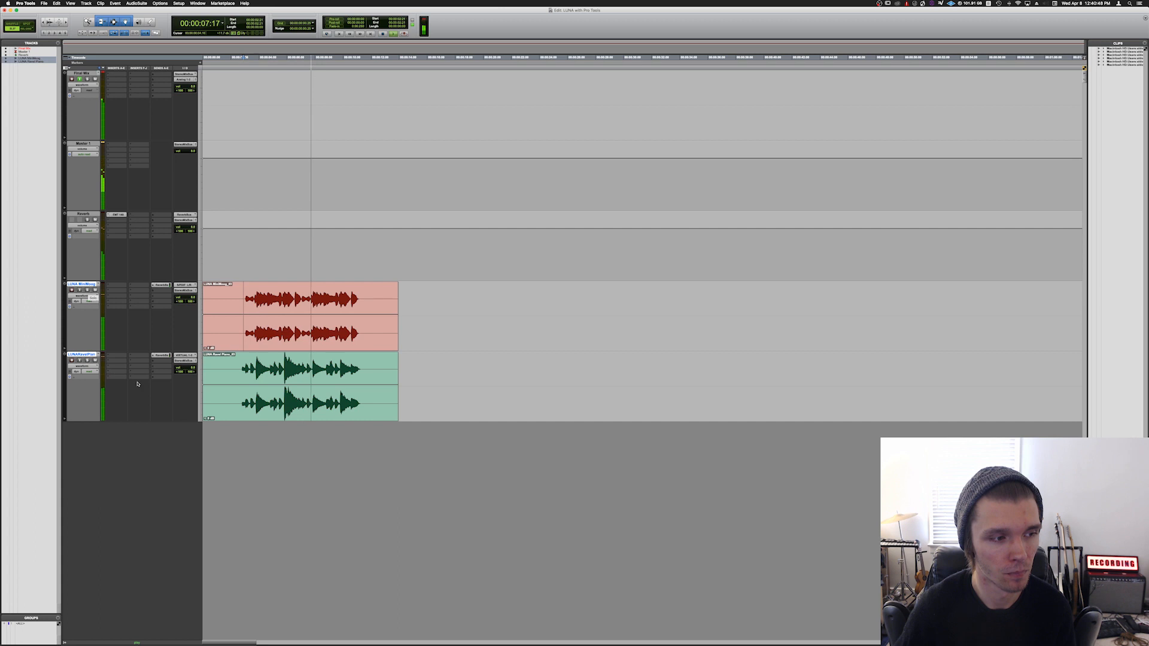
key("space")
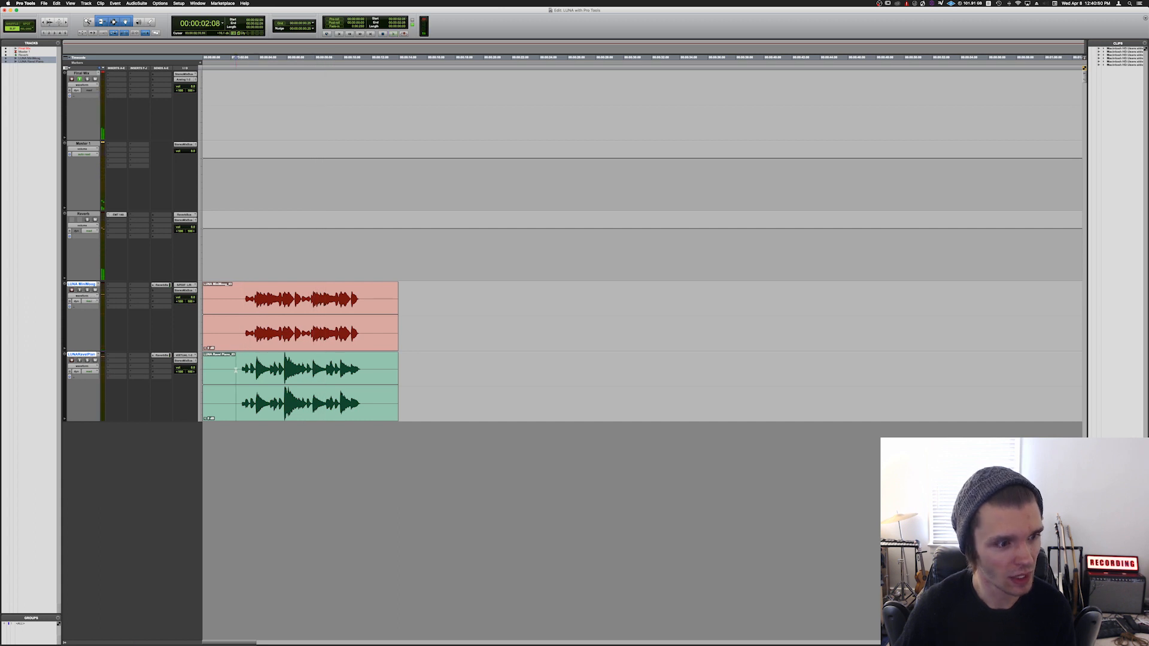
key("space")
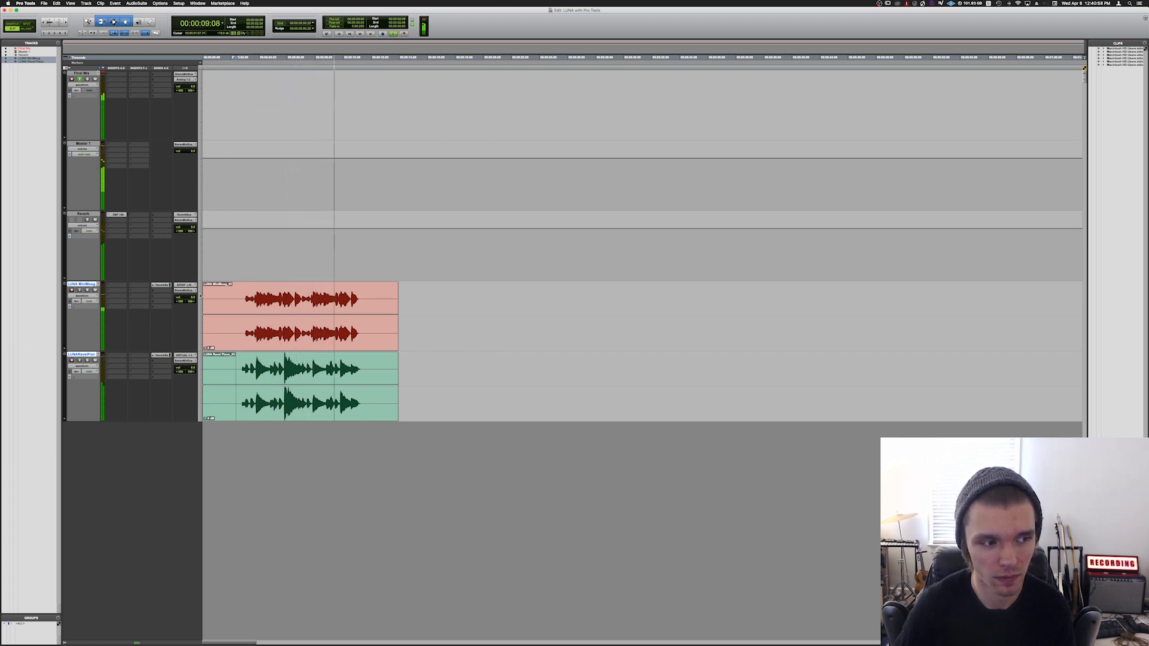
key("space")
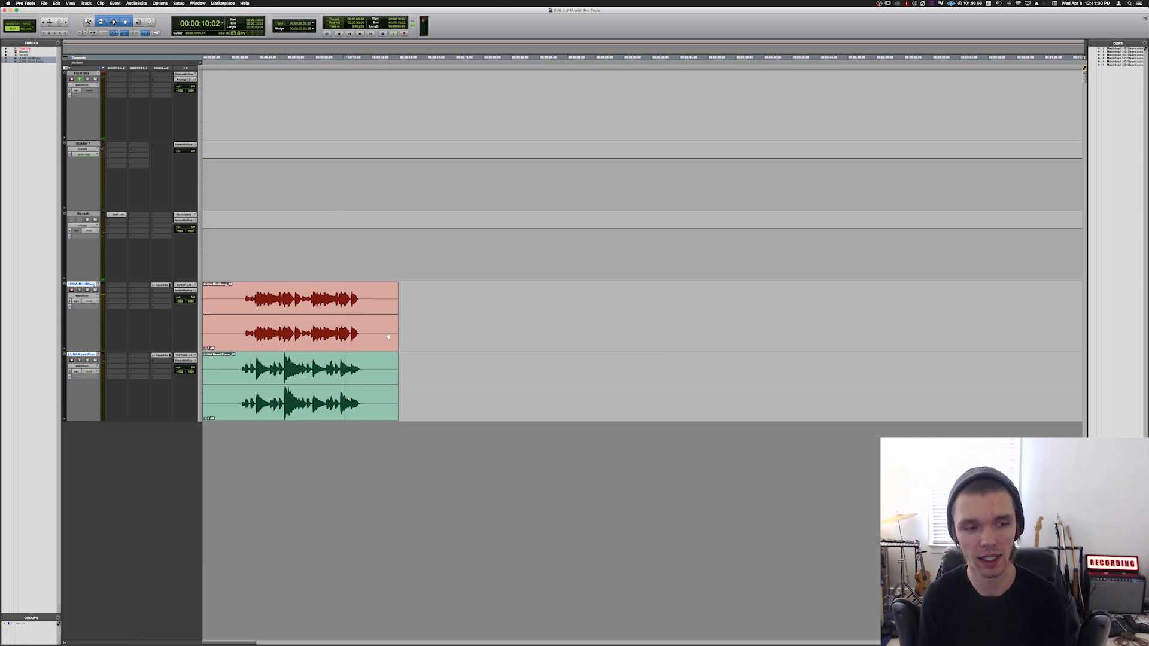